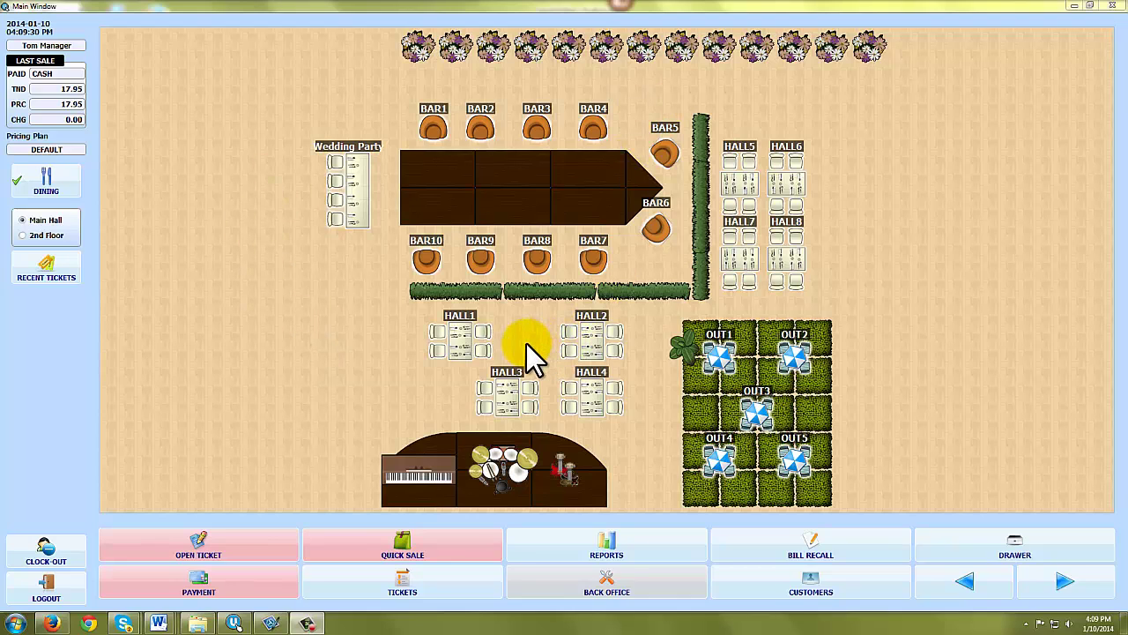
- Ring up three Cokes on a new HALL1 ticket and close back to the floor plan
click(460, 336)
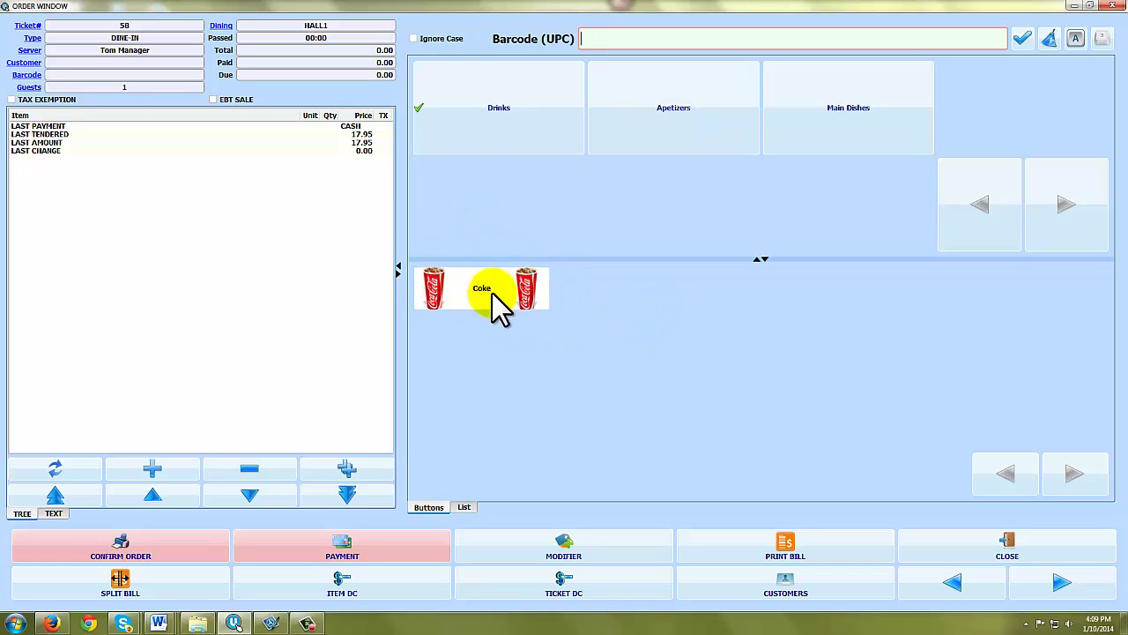
click(511, 152)
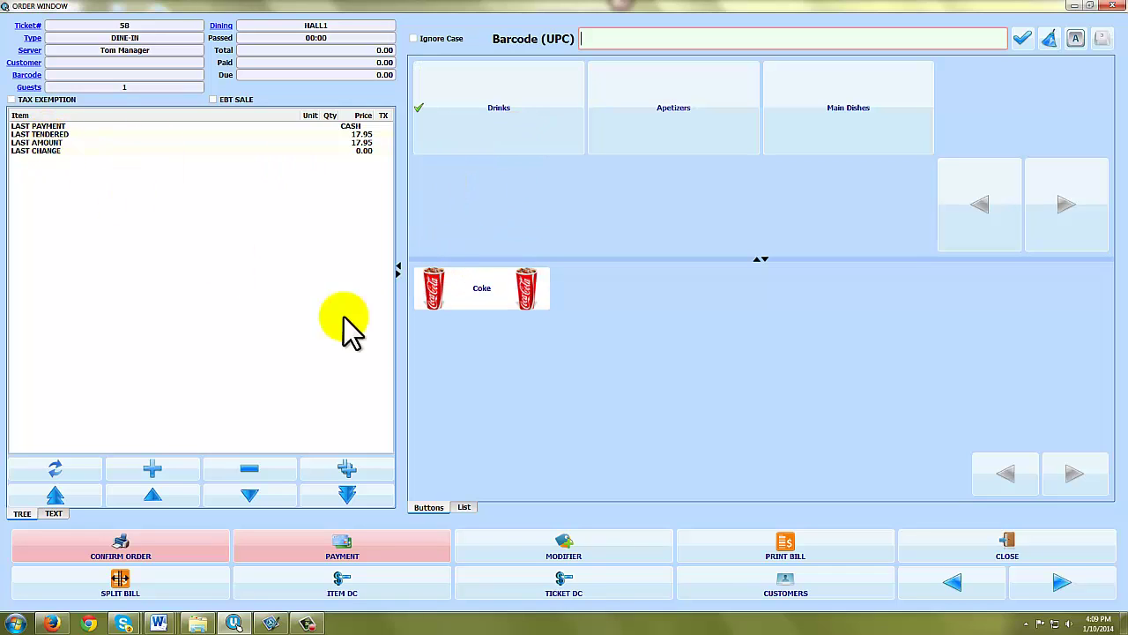
click(491, 287)
click(491, 291)
click(494, 304)
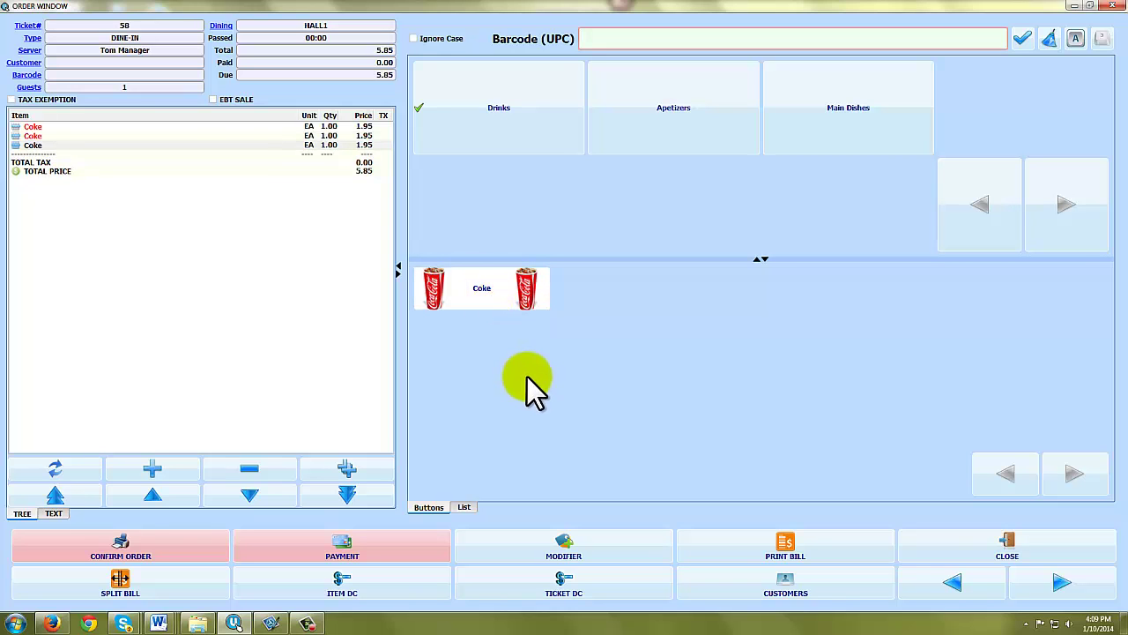
click(954, 561)
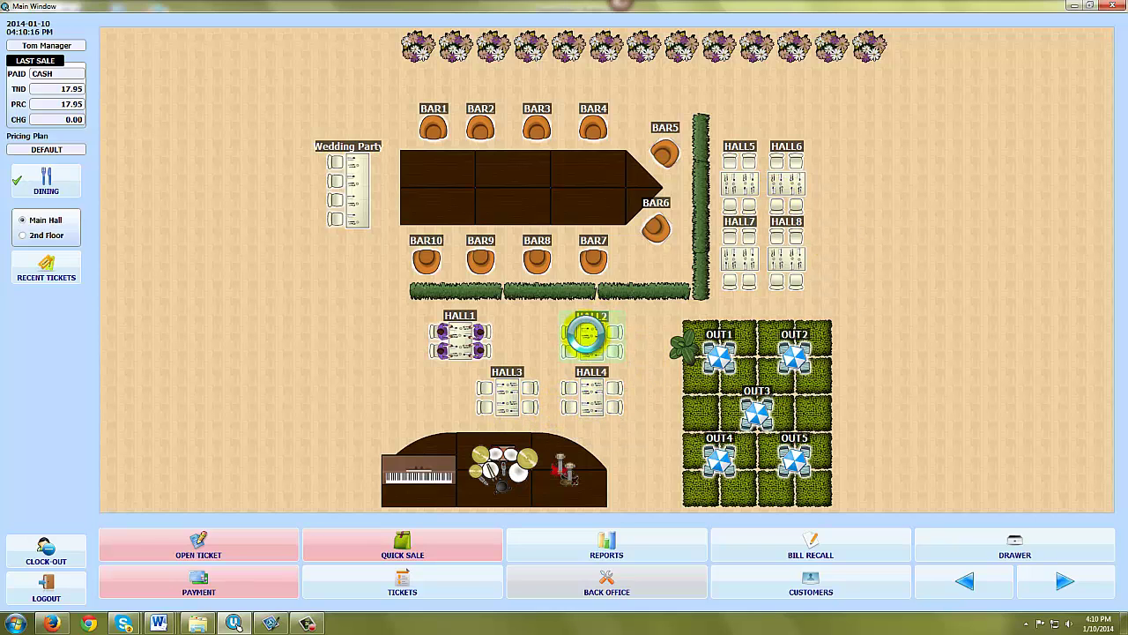
- Open a HALL2 ticket with three Cokes and Nachos, then close it
click(585, 337)
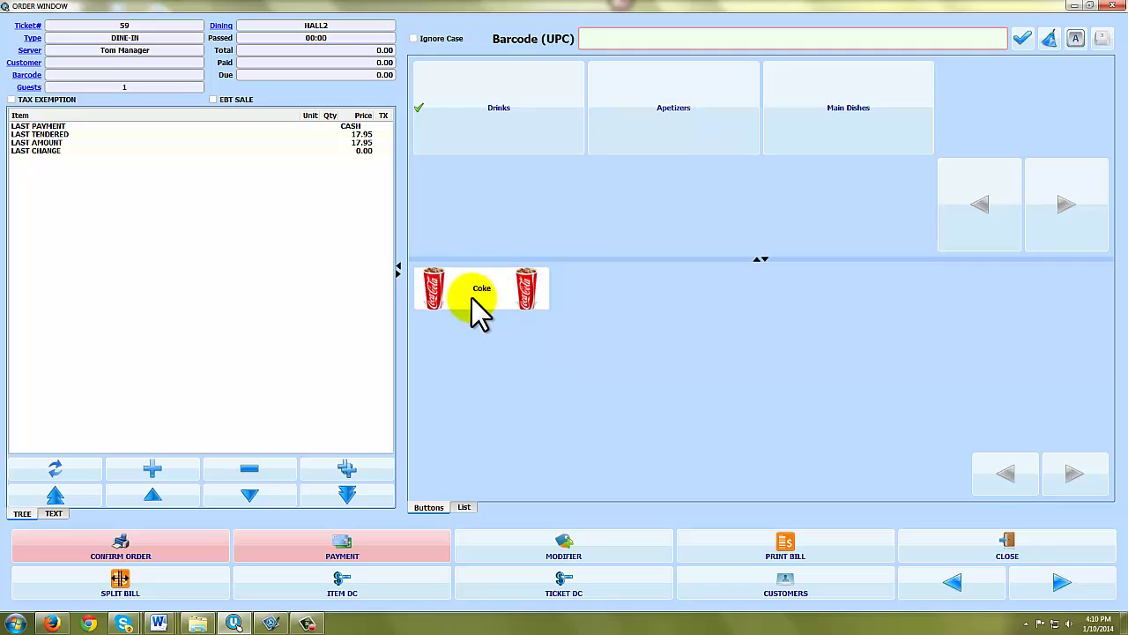
click(472, 298)
click(472, 298)
click(472, 298)
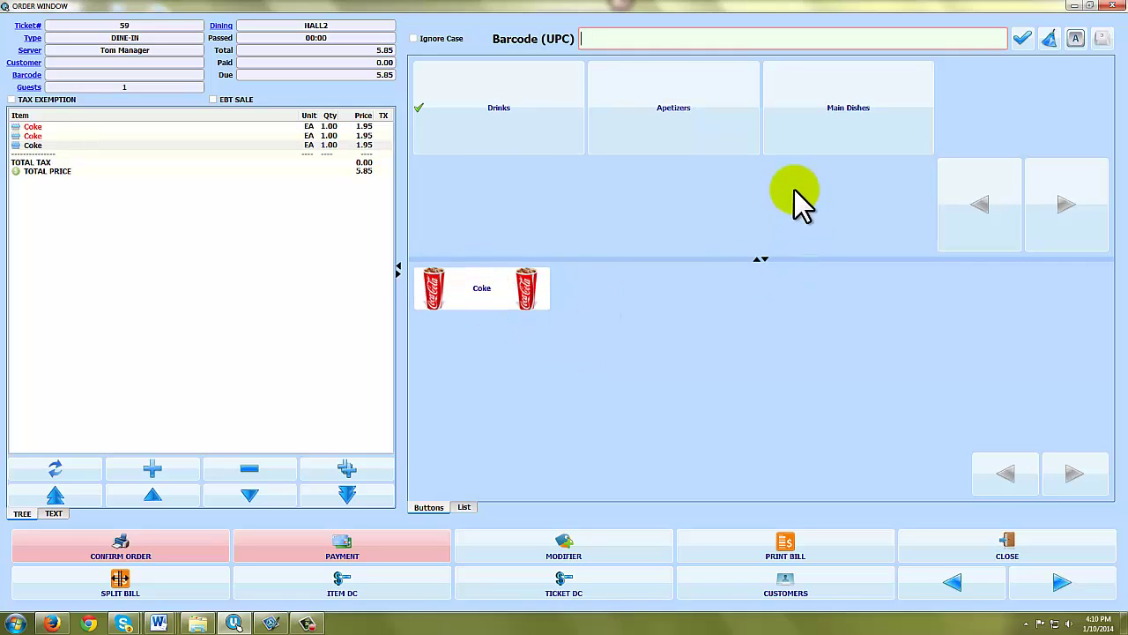
click(679, 118)
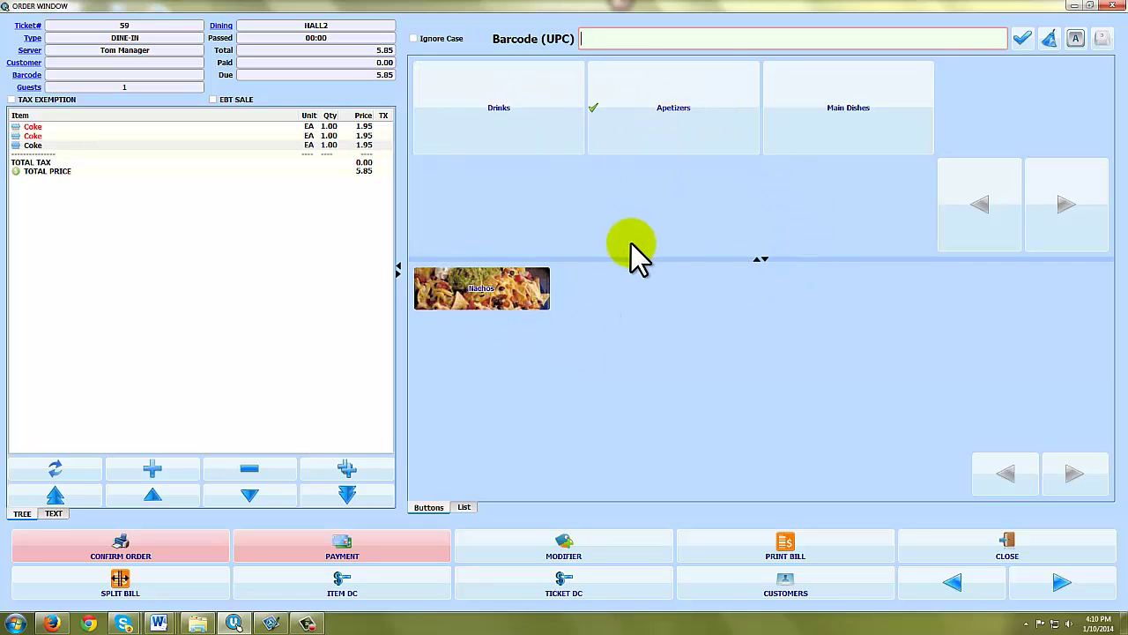
click(490, 295)
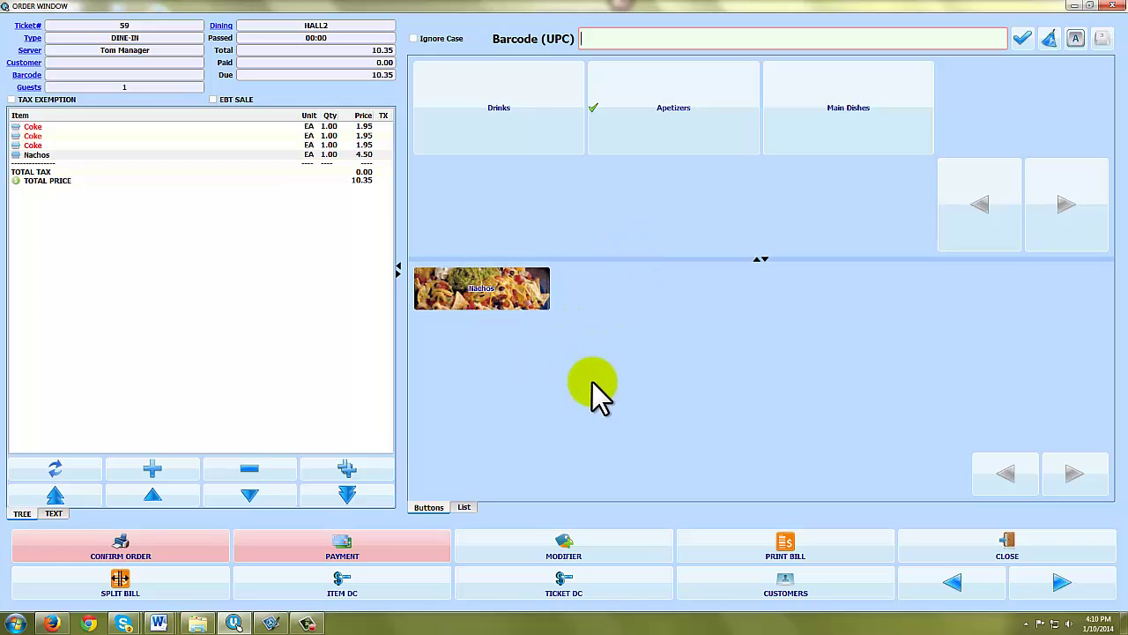
click(1012, 540)
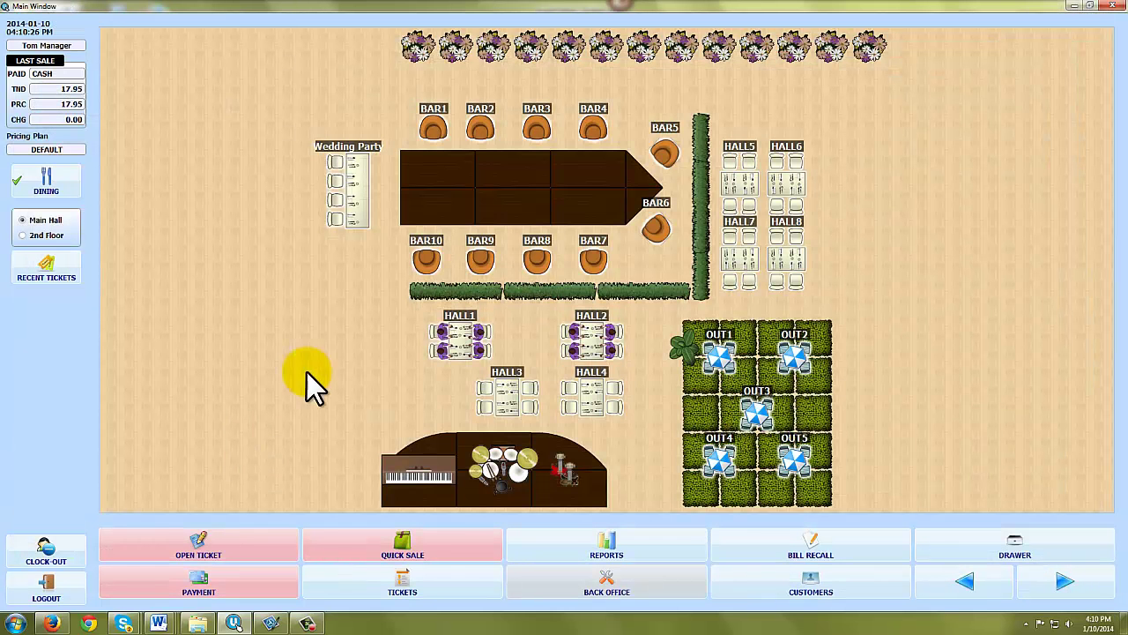
- Add Chicken & Fries (8.95) to the reopened HALL1 ticket
click(466, 348)
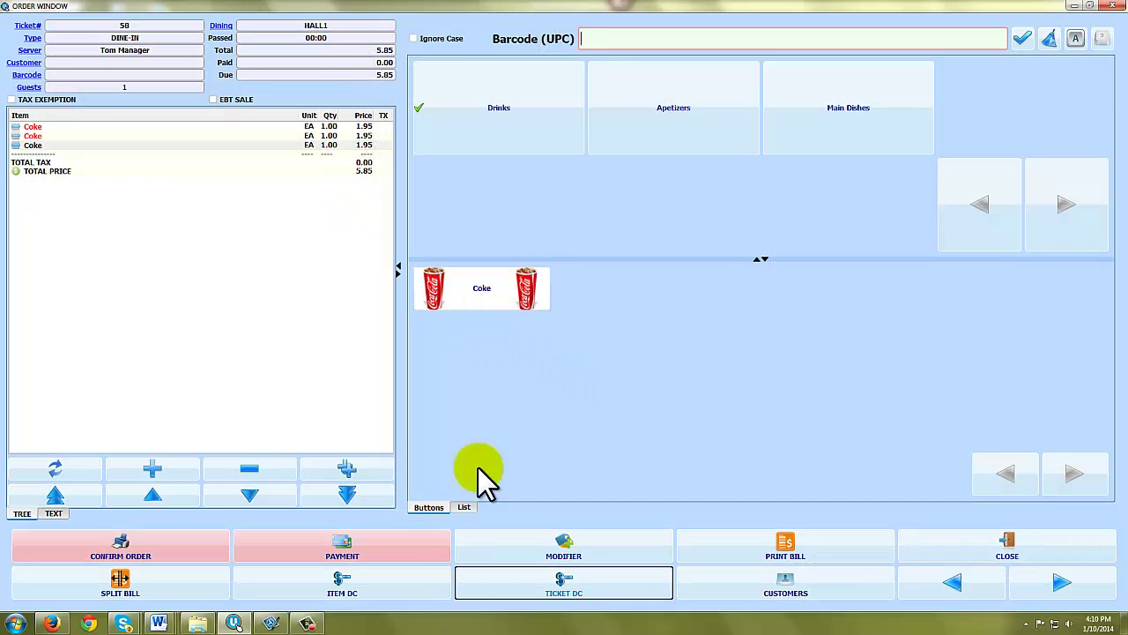
click(789, 139)
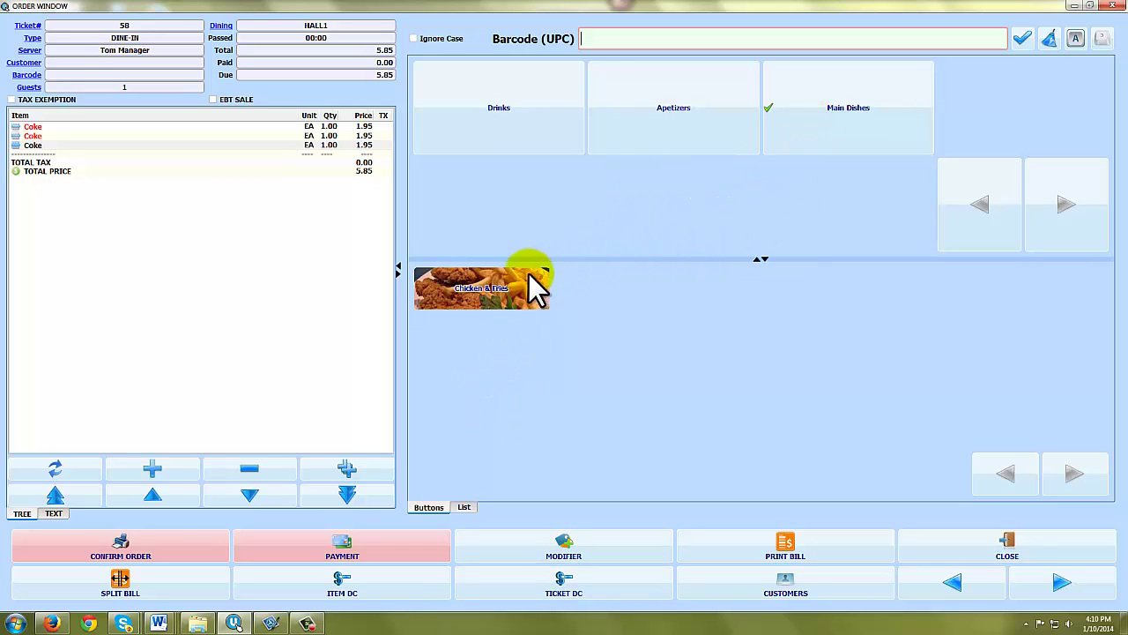
click(514, 300)
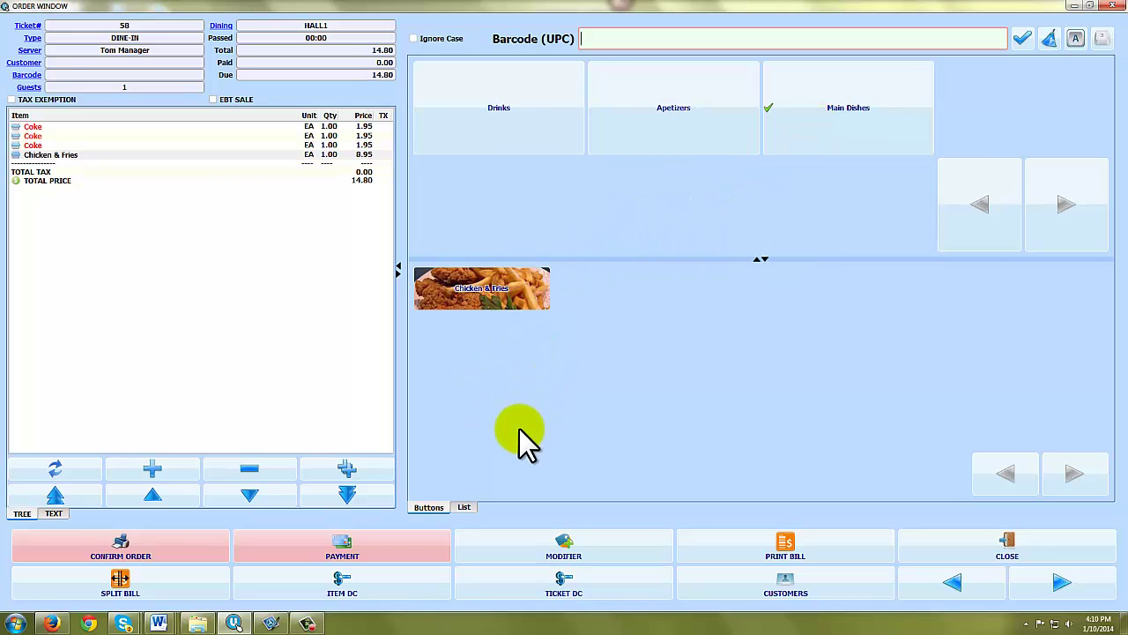
- Pay HALL1 ticket 58 in cash with 20.00 tendered and 5.20 change, then close it
click(357, 554)
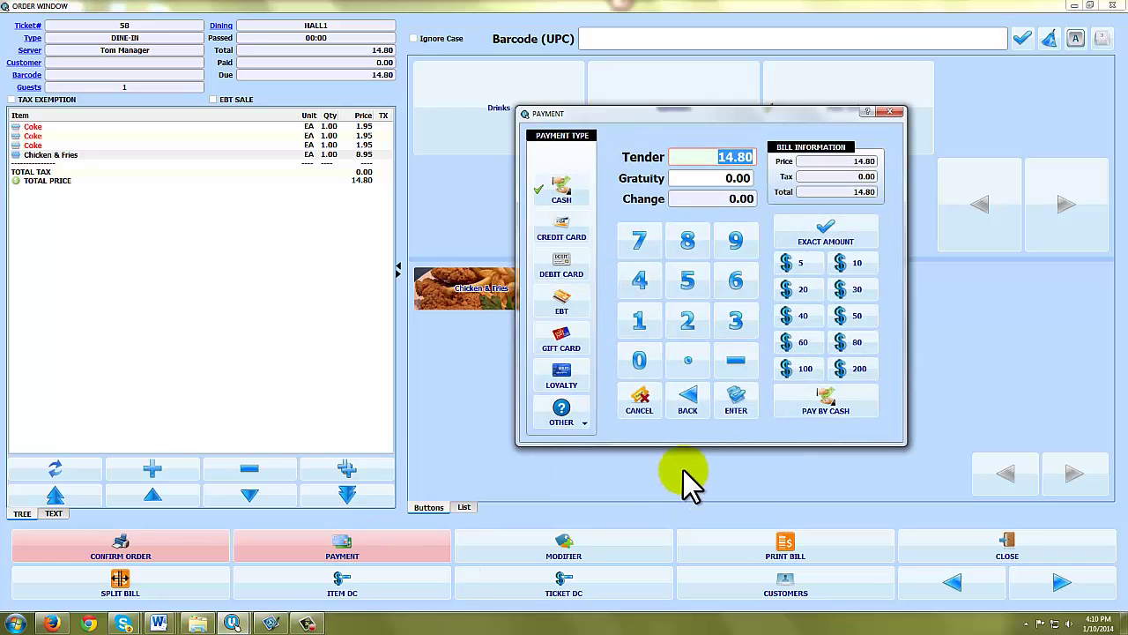
click(575, 208)
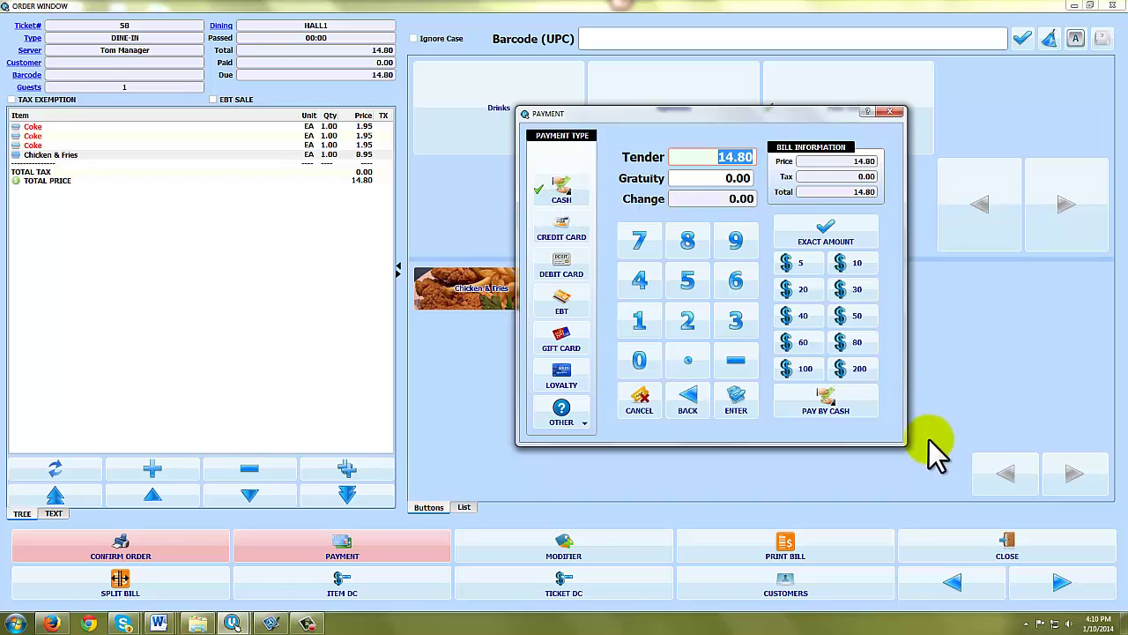
click(833, 234)
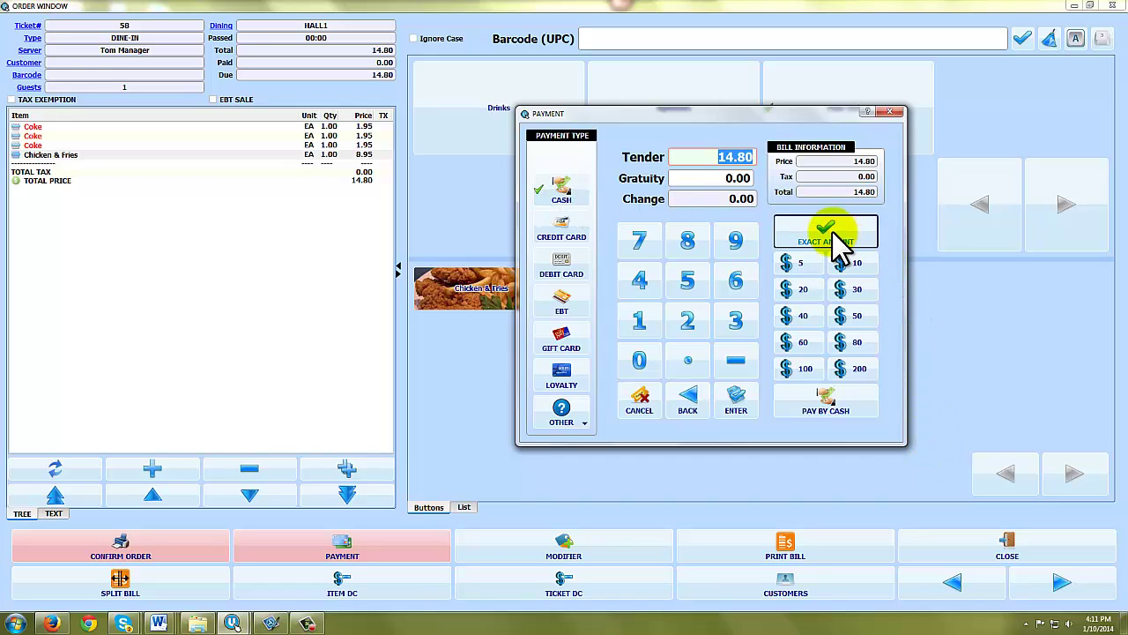
click(804, 293)
click(741, 201)
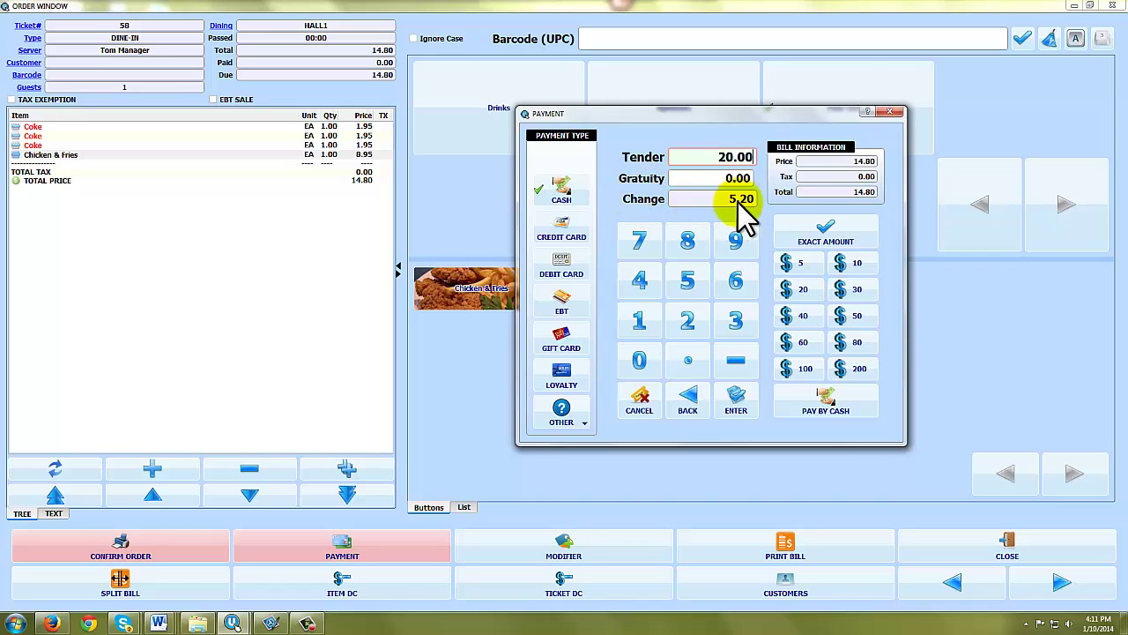
click(848, 425)
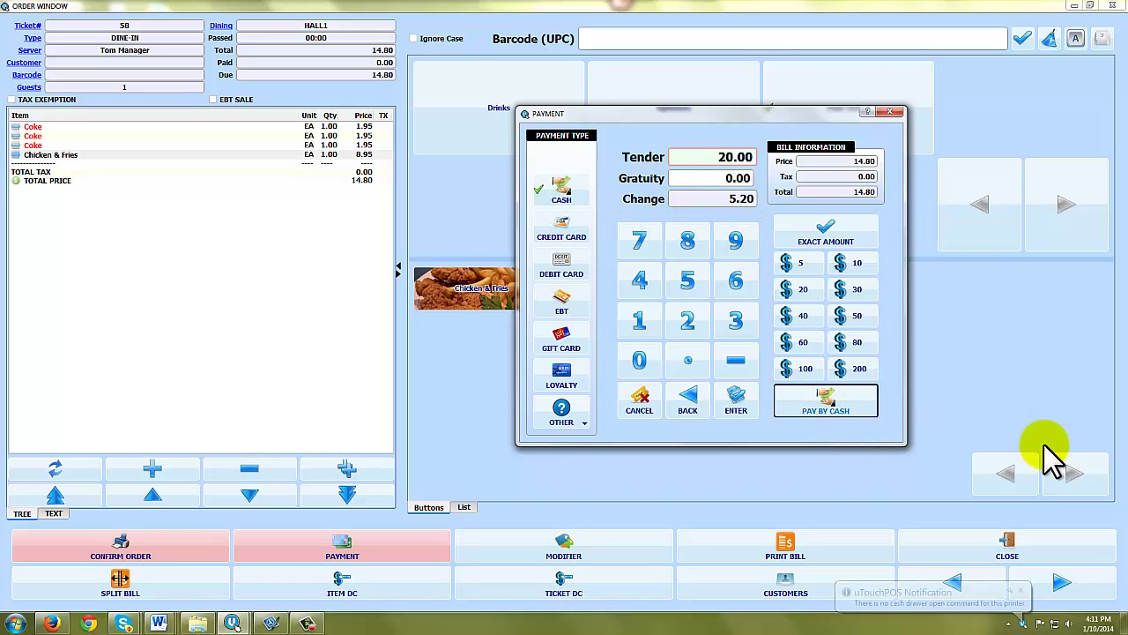
click(1052, 537)
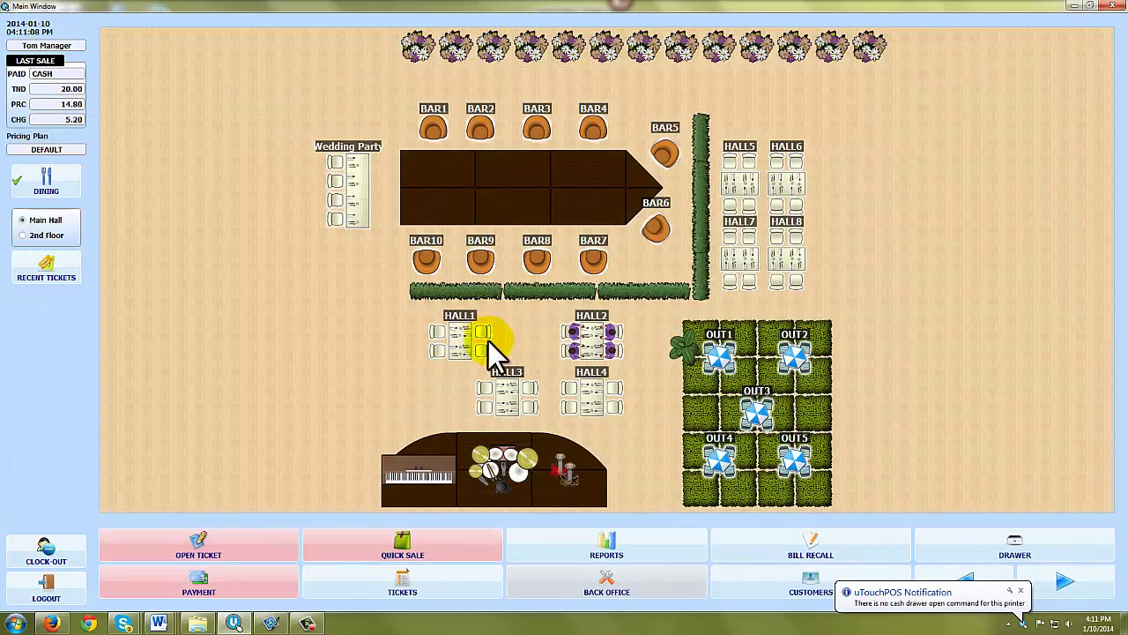
- Reopen HALL2 ticket 59 and bring up payment for its 10.35 total
click(602, 341)
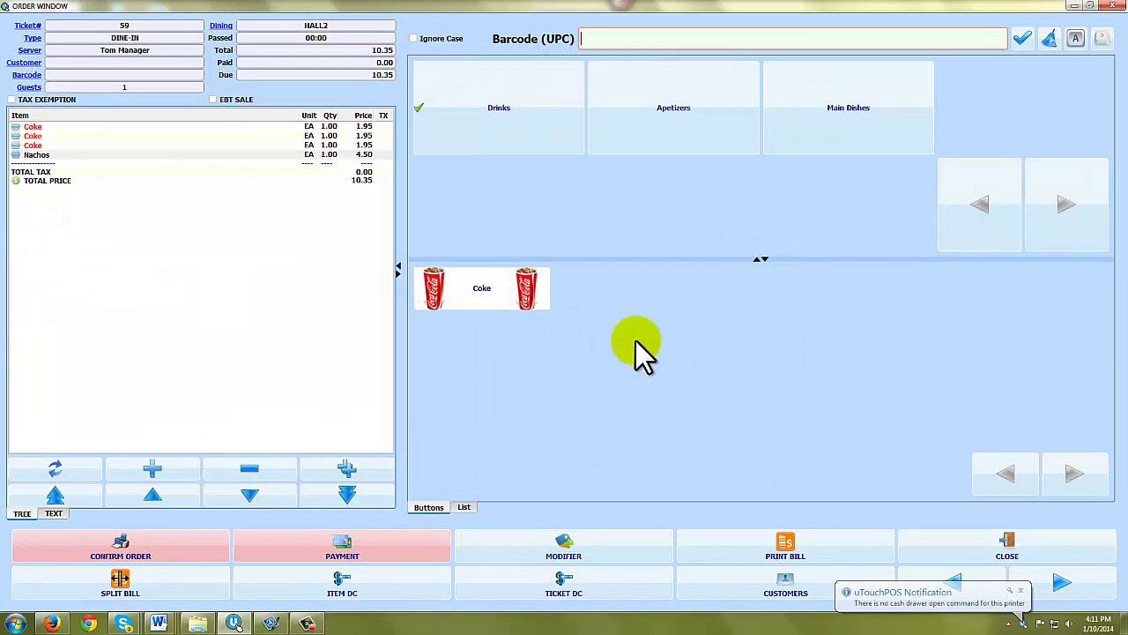
click(357, 543)
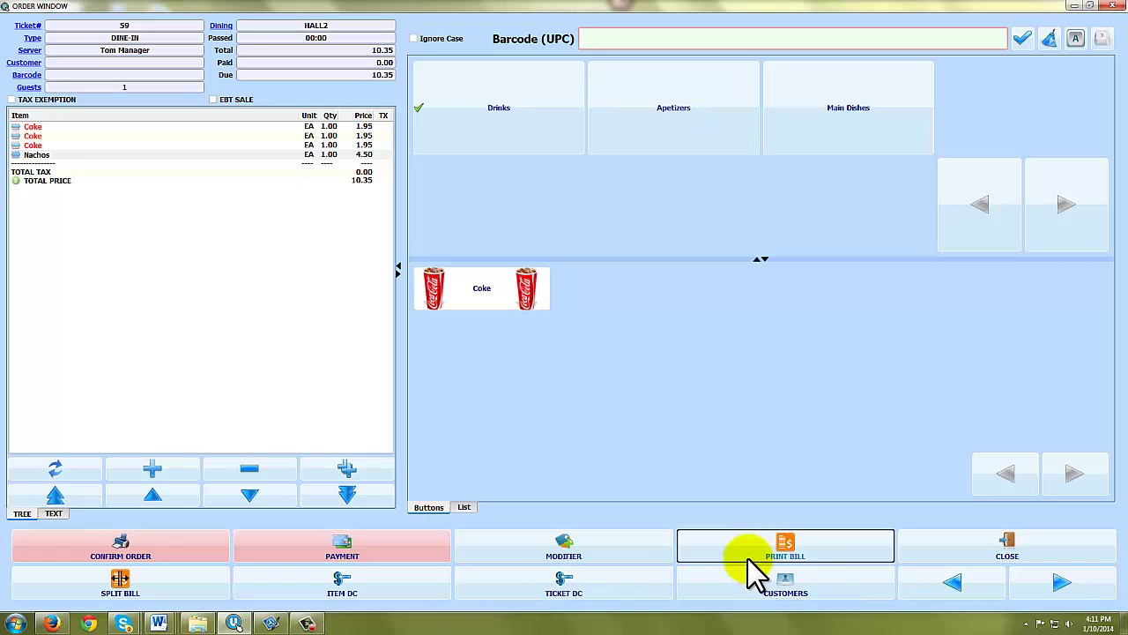
click(1060, 584)
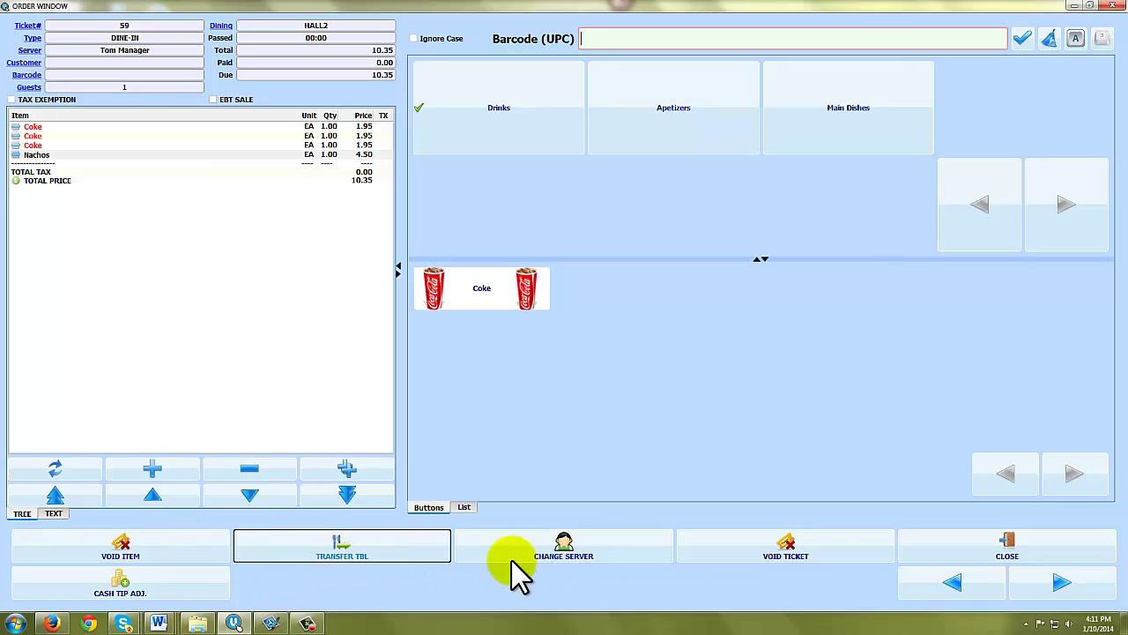
click(921, 586)
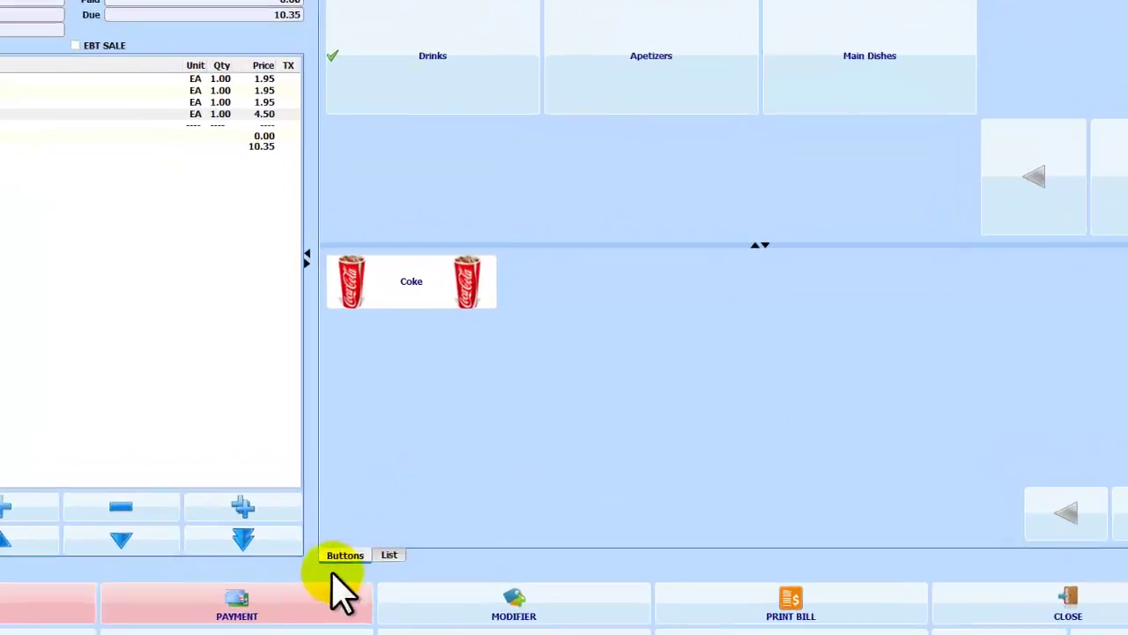
click(344, 591)
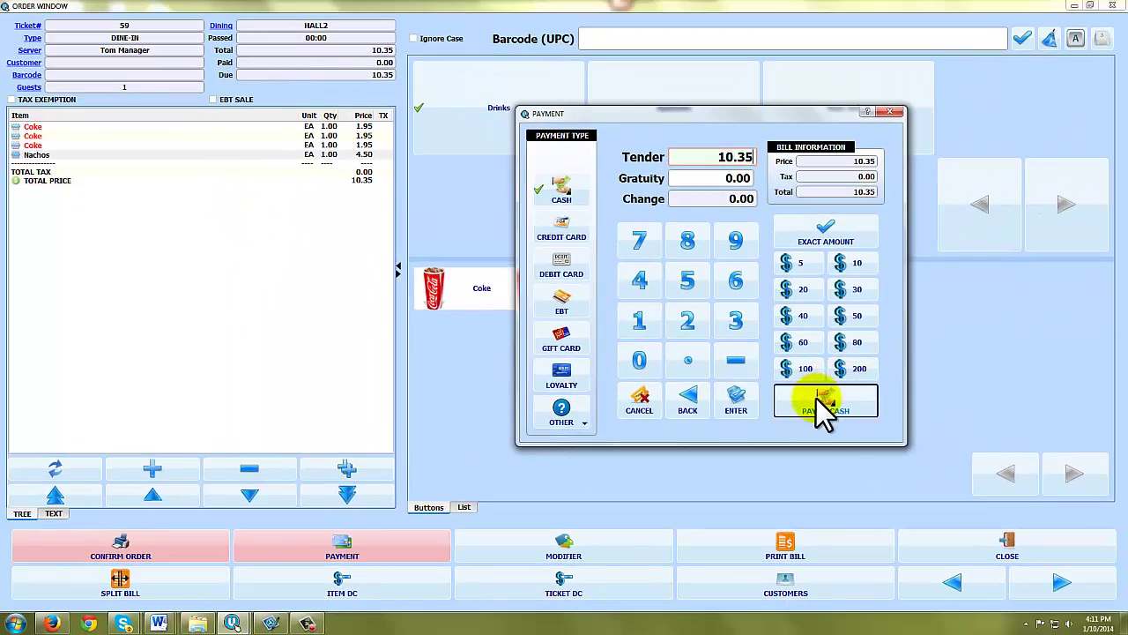
- Pay HALL2's 10.35 in exact cash, close the order, and enter the Back Office
click(836, 423)
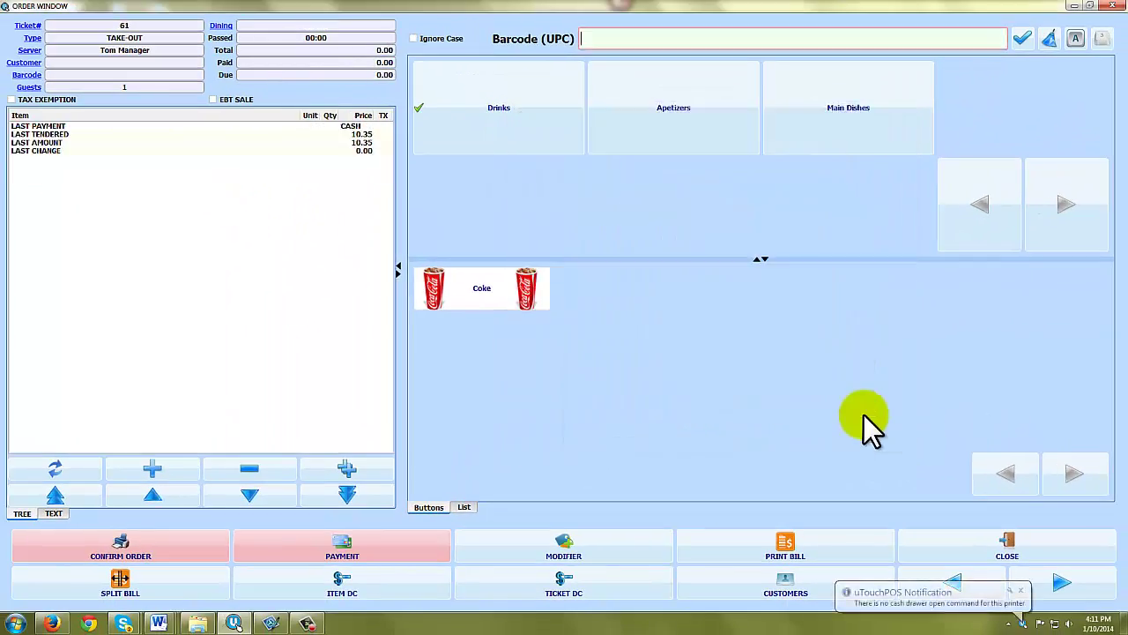
click(1042, 553)
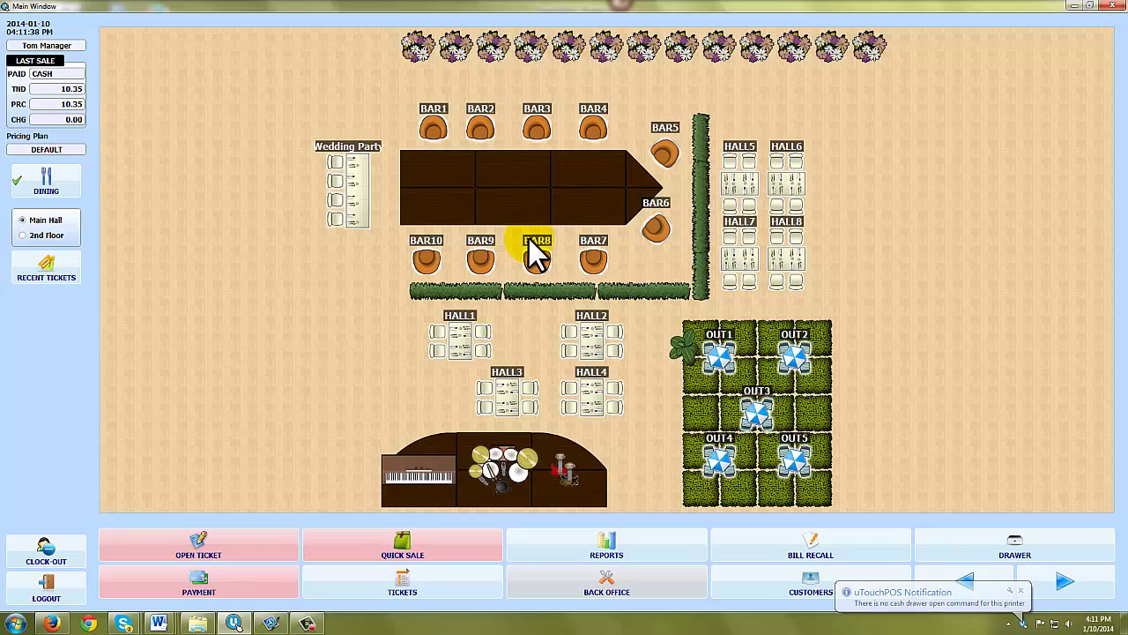
click(623, 572)
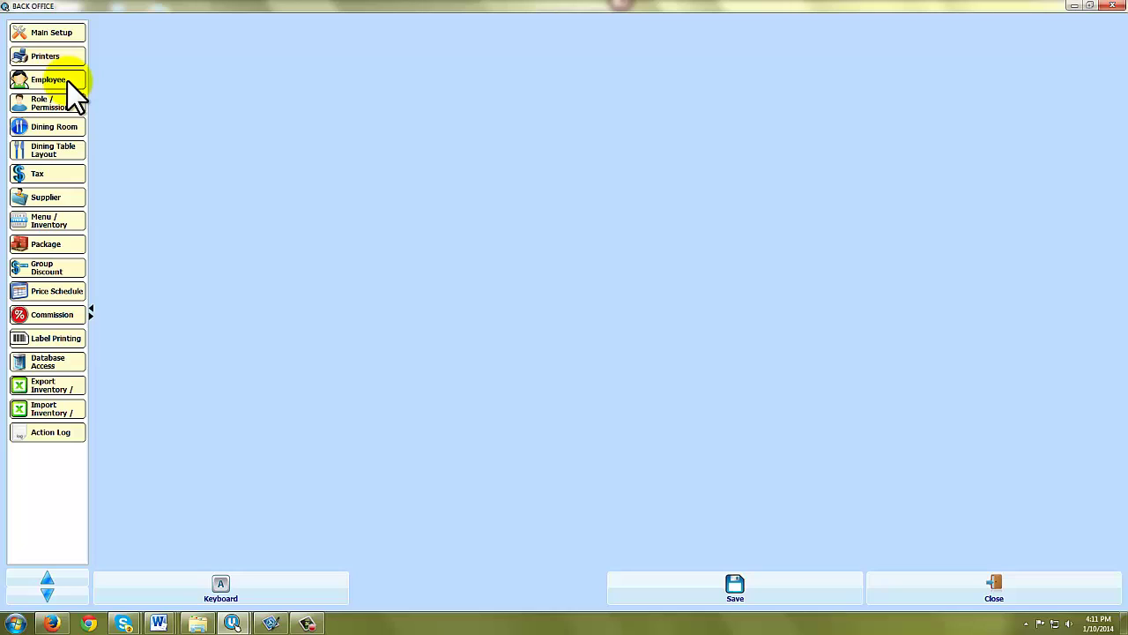
- Review the Main Setup General tab, then go to the Dining Table Layout editor
click(50, 32)
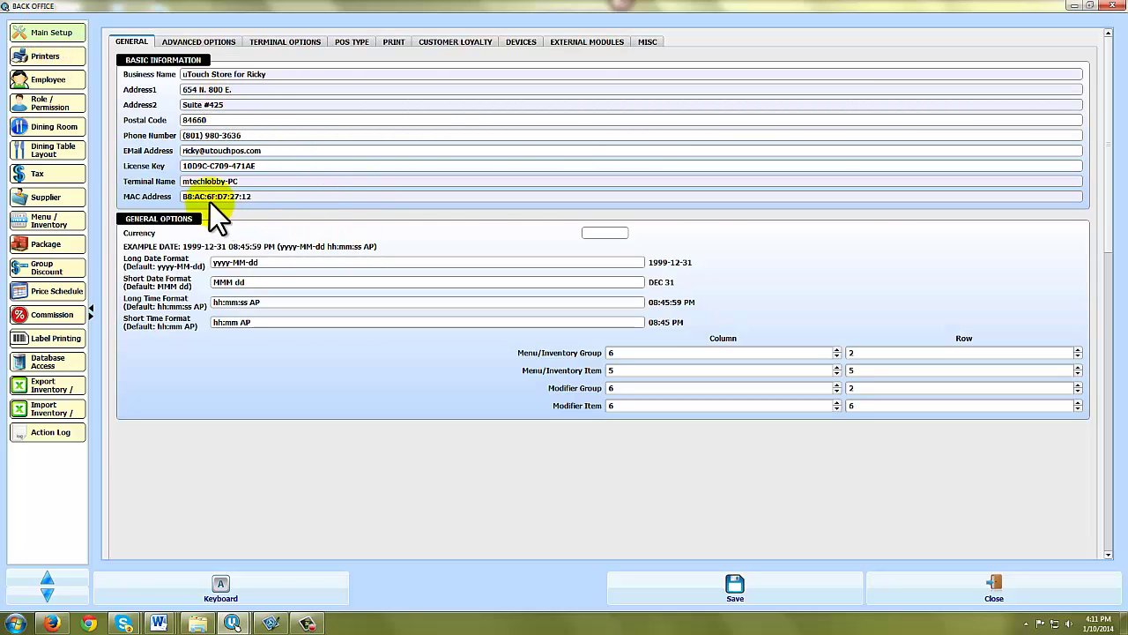
click(51, 150)
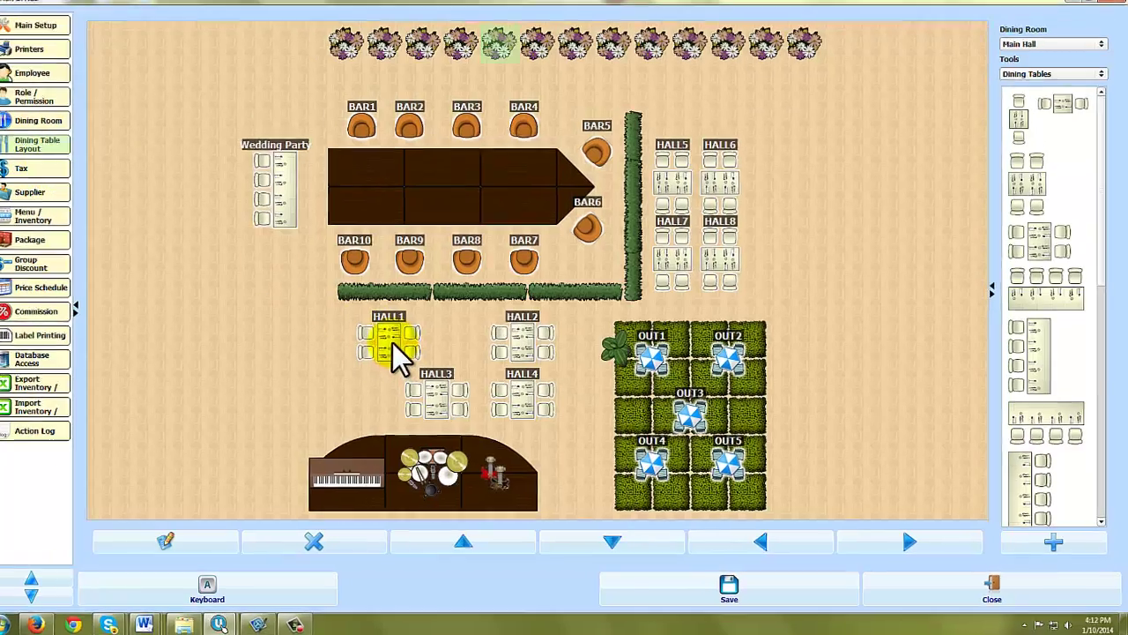
- Move the HALL1, HALL2 and HALL3 tables to new spots on the Main Hall plan
drag(392, 343, 289, 300)
drag(398, 305, 88, 339)
drag(285, 377, 190, 323)
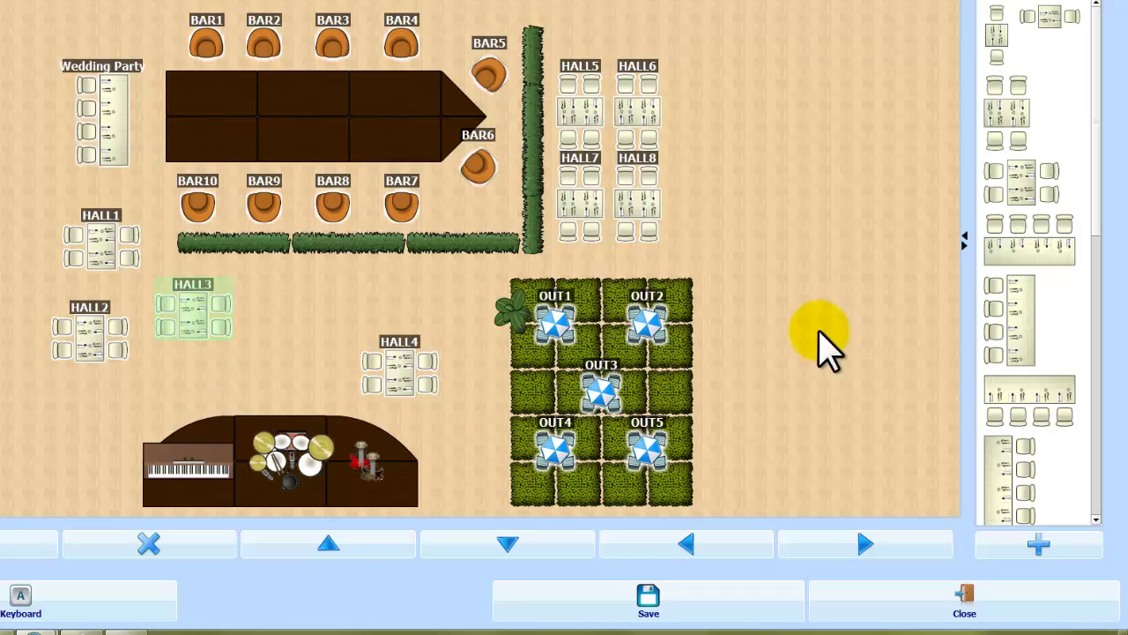
- Add a new four-seat table left of HALL4 and a bar stool near BAR7
drag(1049, 265, 331, 340)
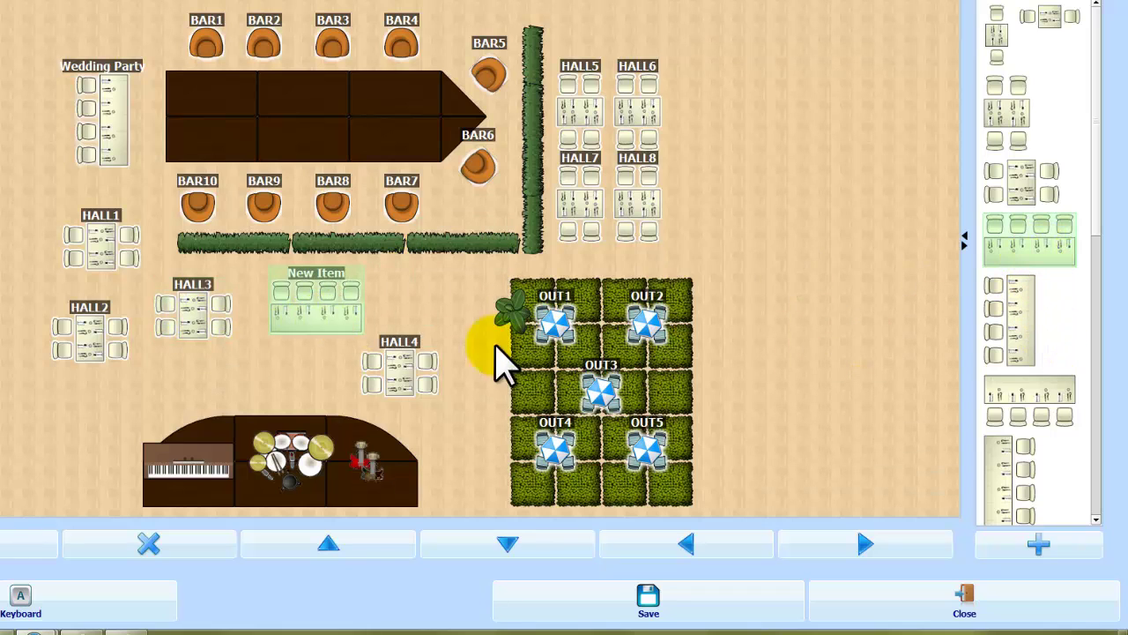
drag(1102, 251, 1103, 444)
drag(1058, 374, 435, 295)
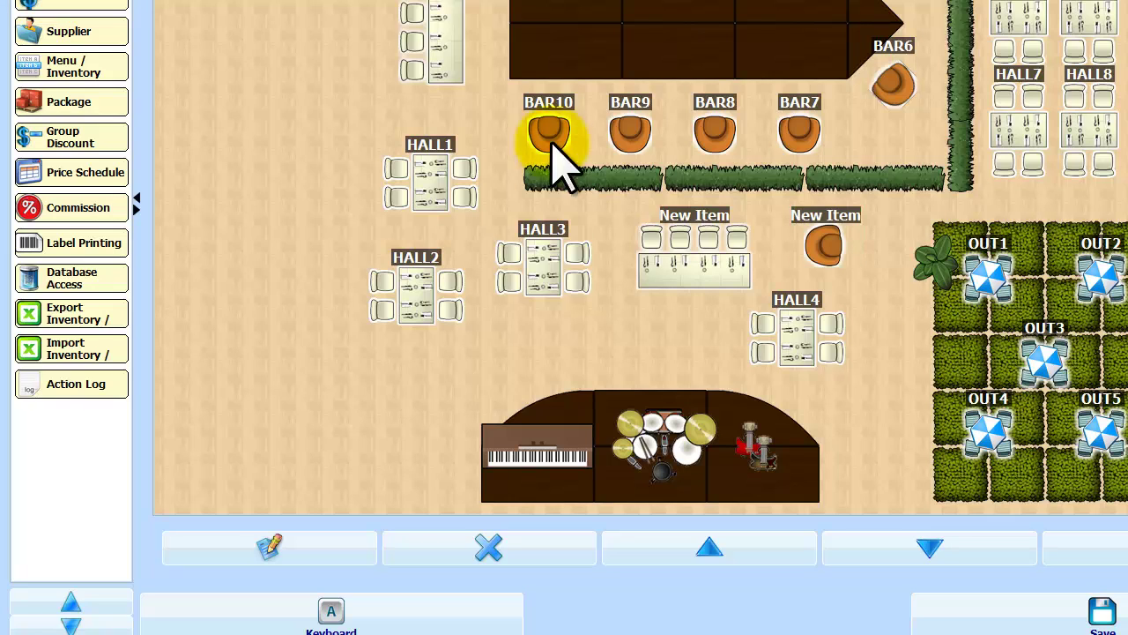
- Leave the layout editor and show the Menu / Inventory item list
click(26, 7)
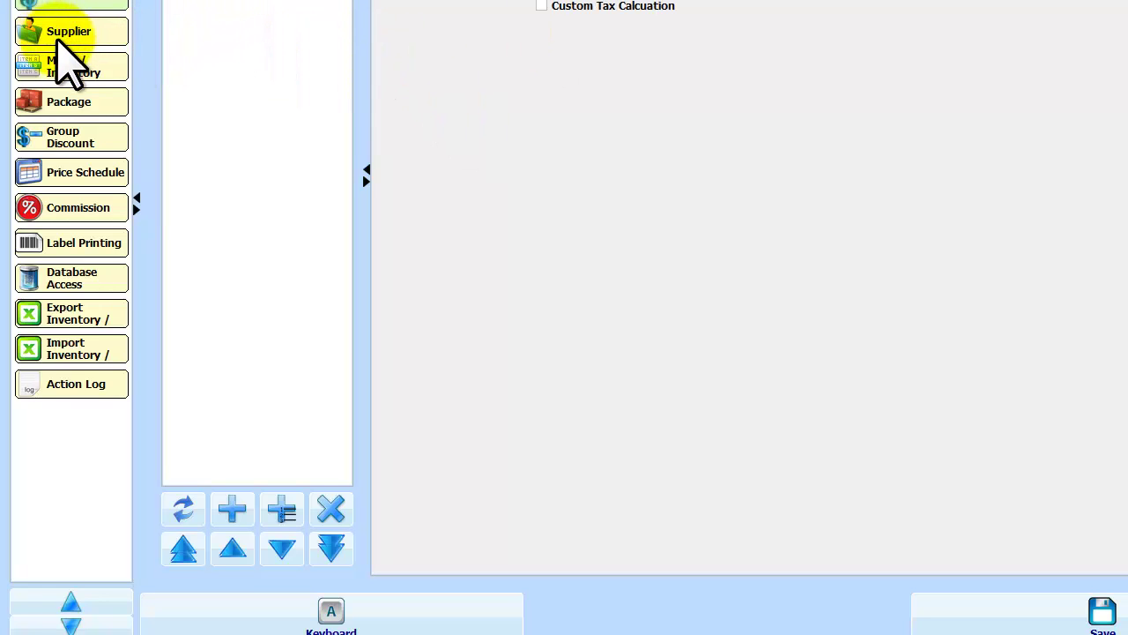
click(89, 71)
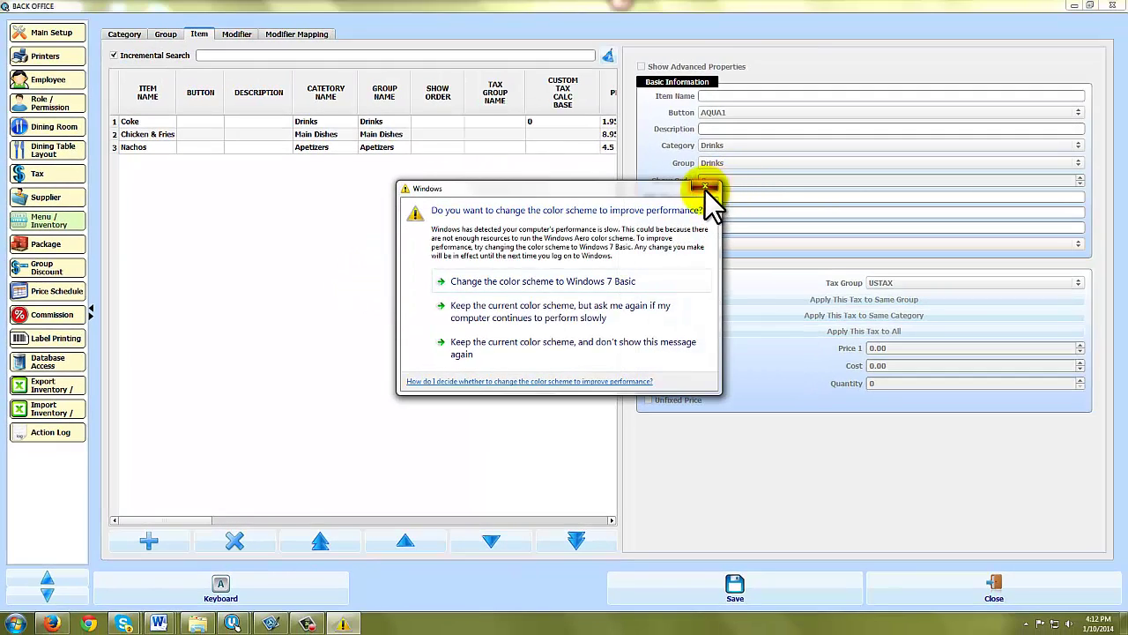
- Dismiss the Windows colour-scheme prompt and return to the menu item list
click(710, 186)
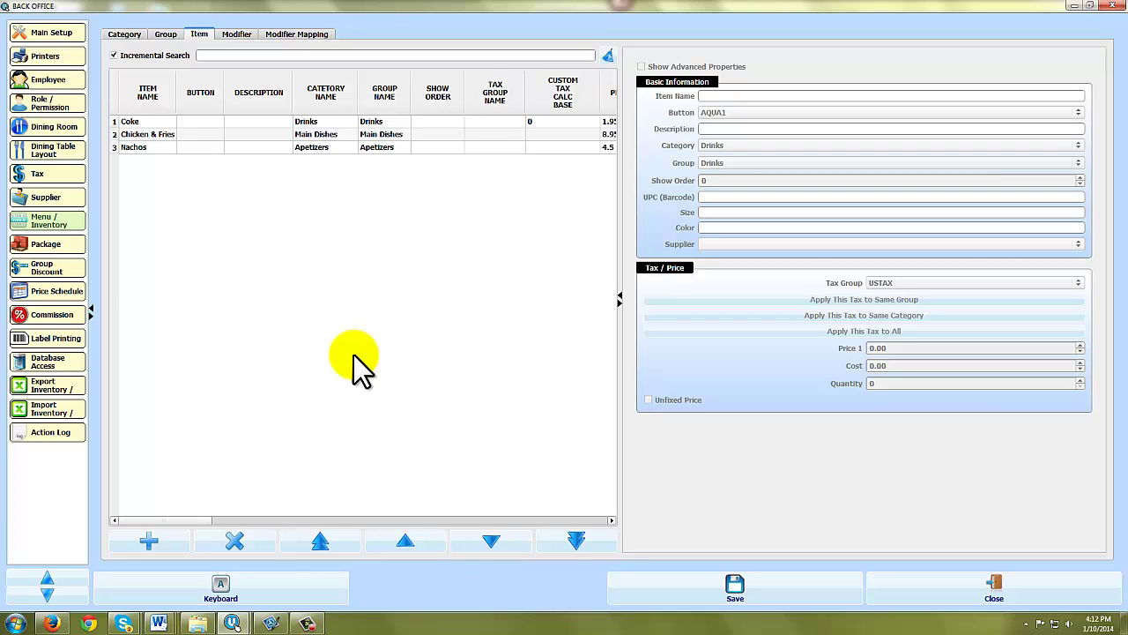
click(45, 150)
click(48, 221)
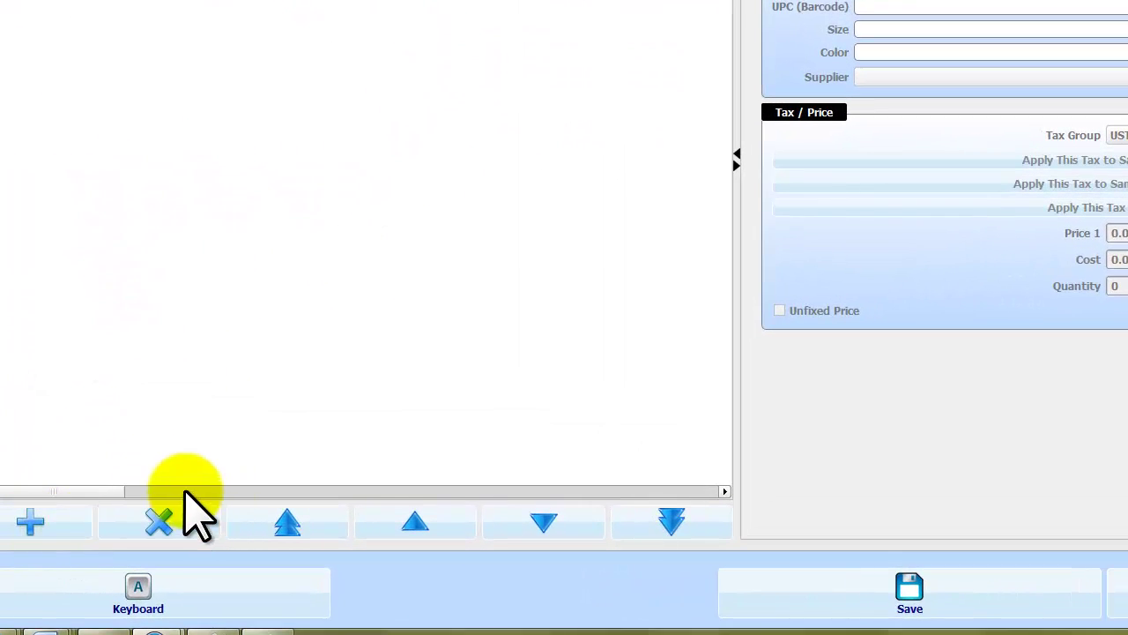
- Add a new item named Egg Roll with category and group set to Apetizers
click(63, 0)
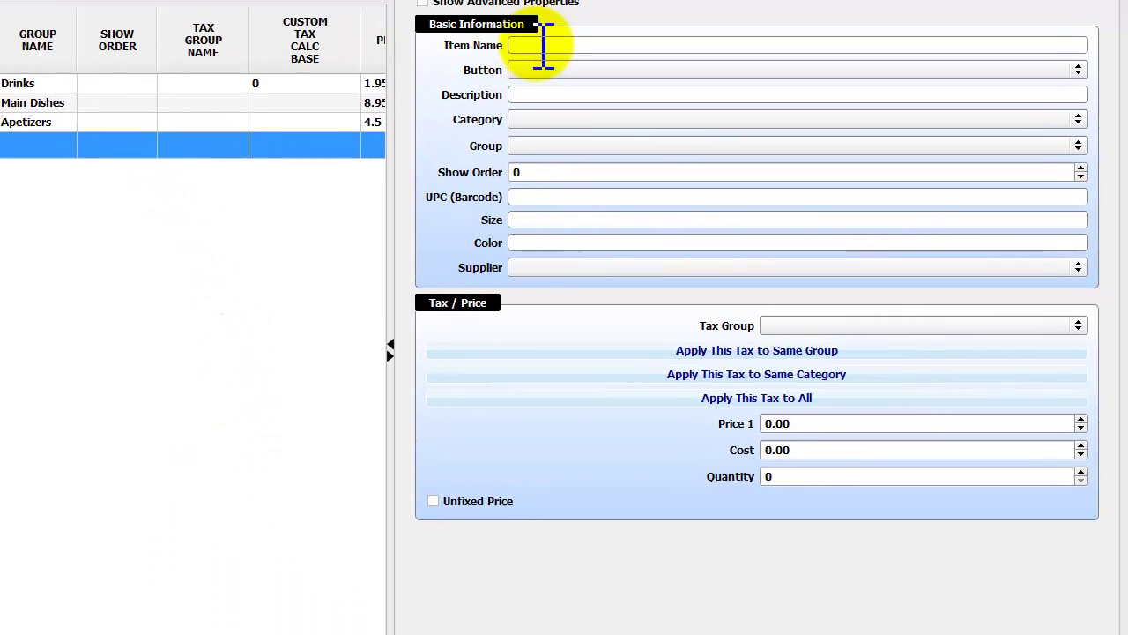
click(736, 0)
text(Egg Roll)
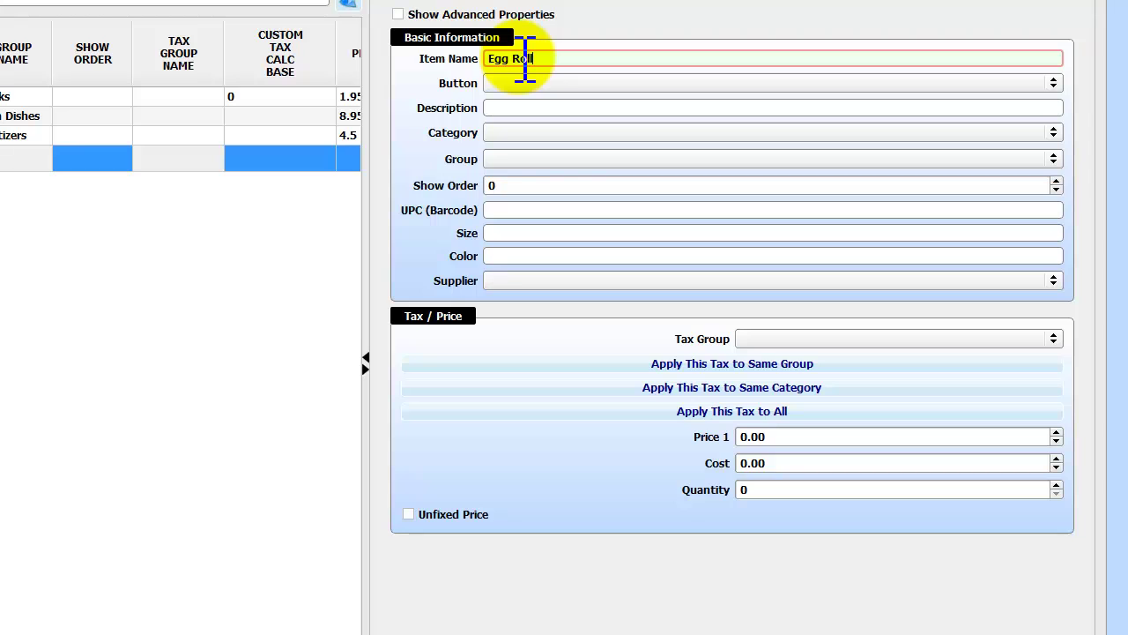
click(529, 134)
click(529, 149)
click(529, 160)
click(533, 176)
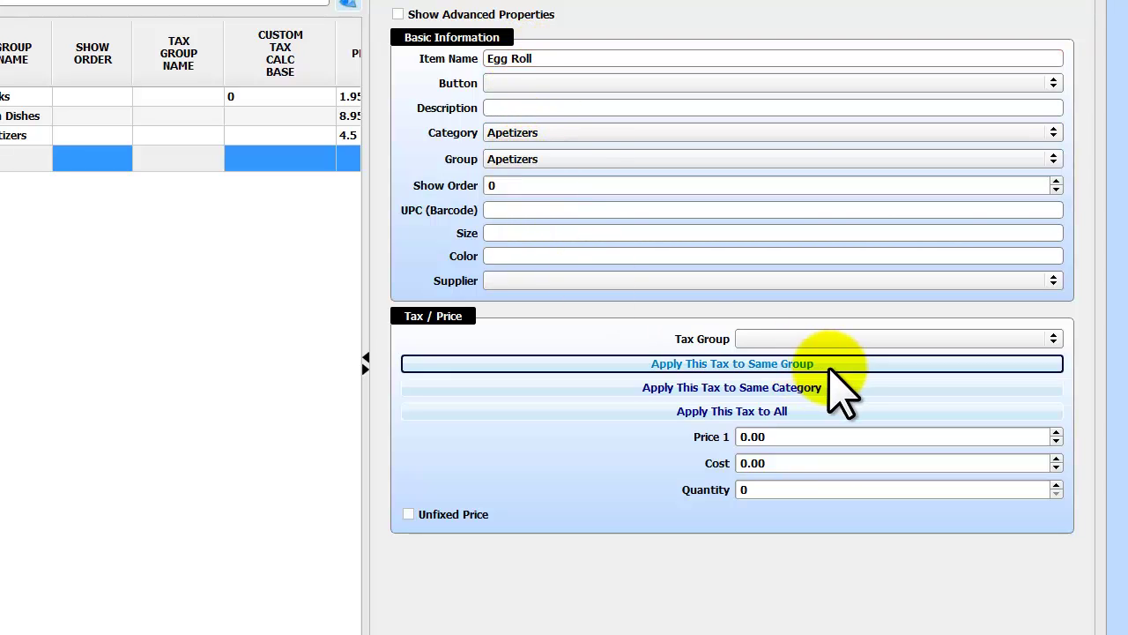
- Set Egg Roll's Price 1 to 2.00 and show its advanced properties
click(792, 437)
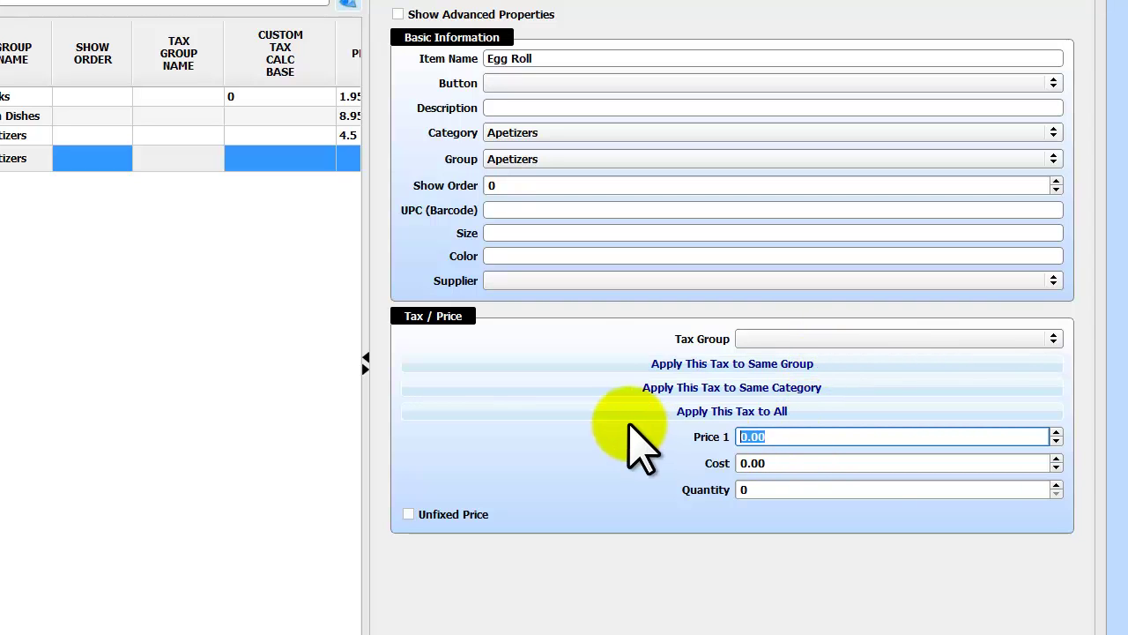
text(2.00)
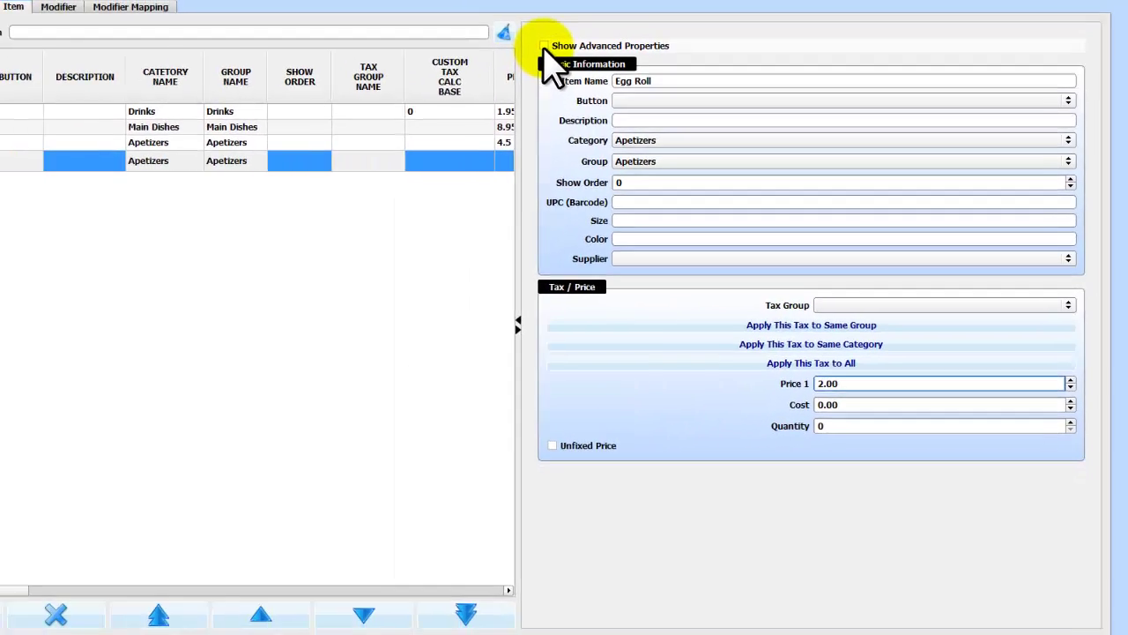
click(399, 14)
scroll(1001, 485, down, 8)
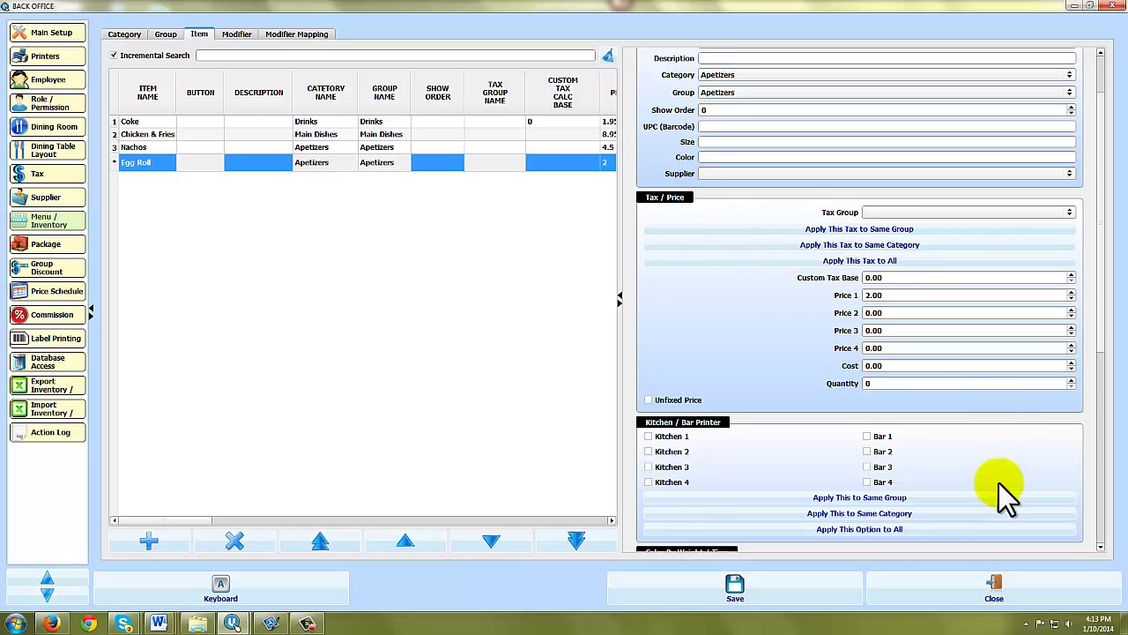
scroll(989, 476, down, 3)
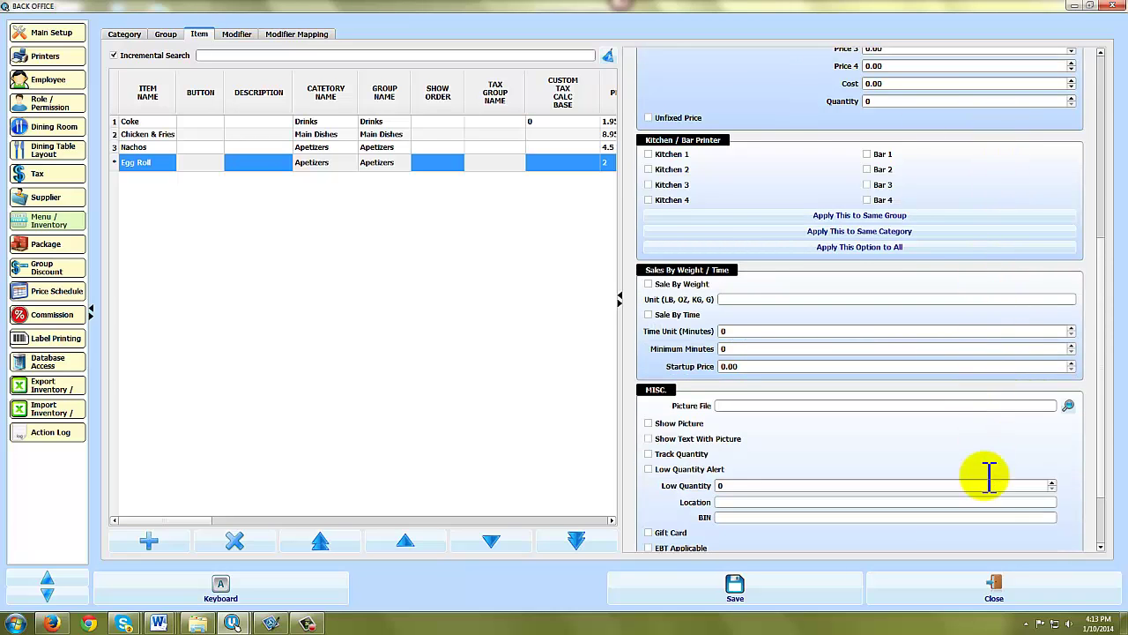
- Set the Egg Roll item's picture file to eggroll.png
click(1068, 370)
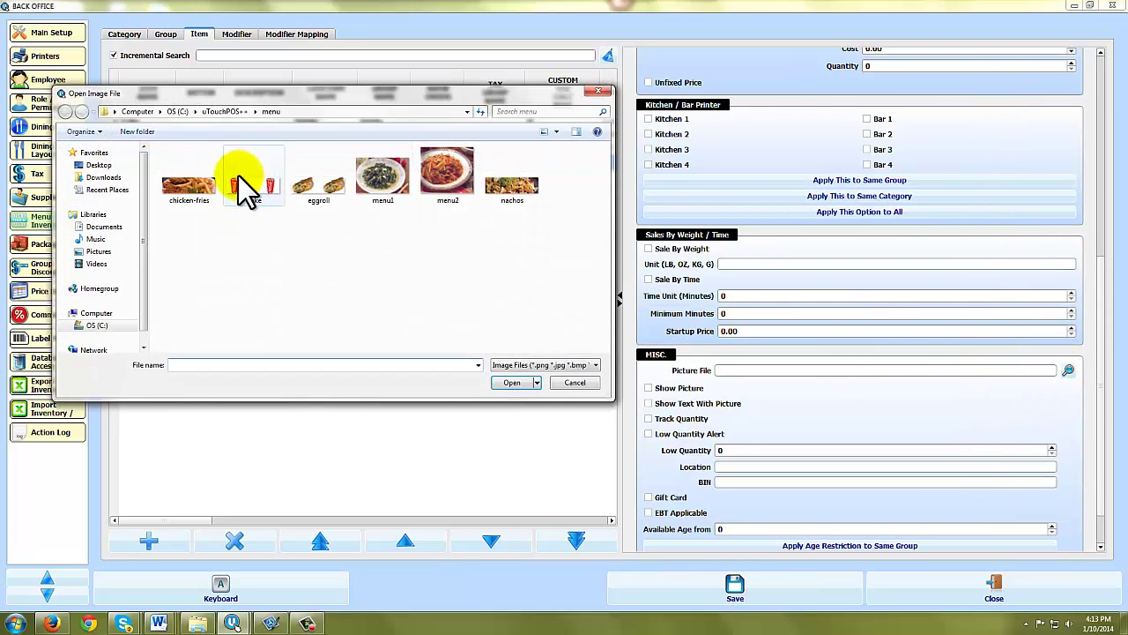
click(321, 184)
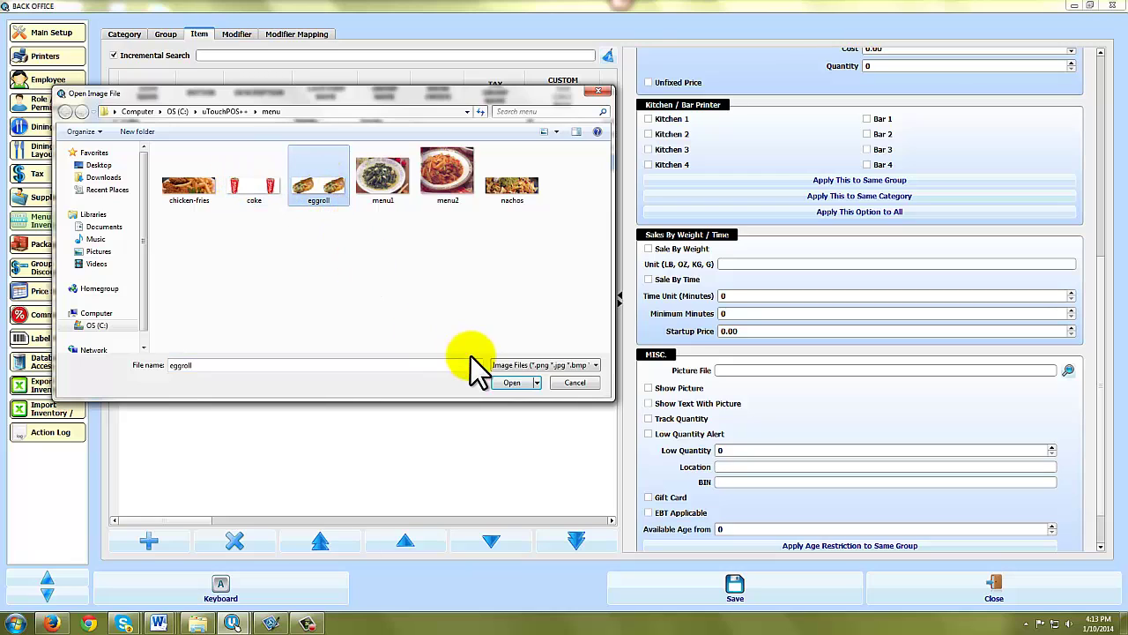
click(511, 383)
- Save the Egg Roll item, leave the Back Office, and open a ticket for table HALL3
click(731, 588)
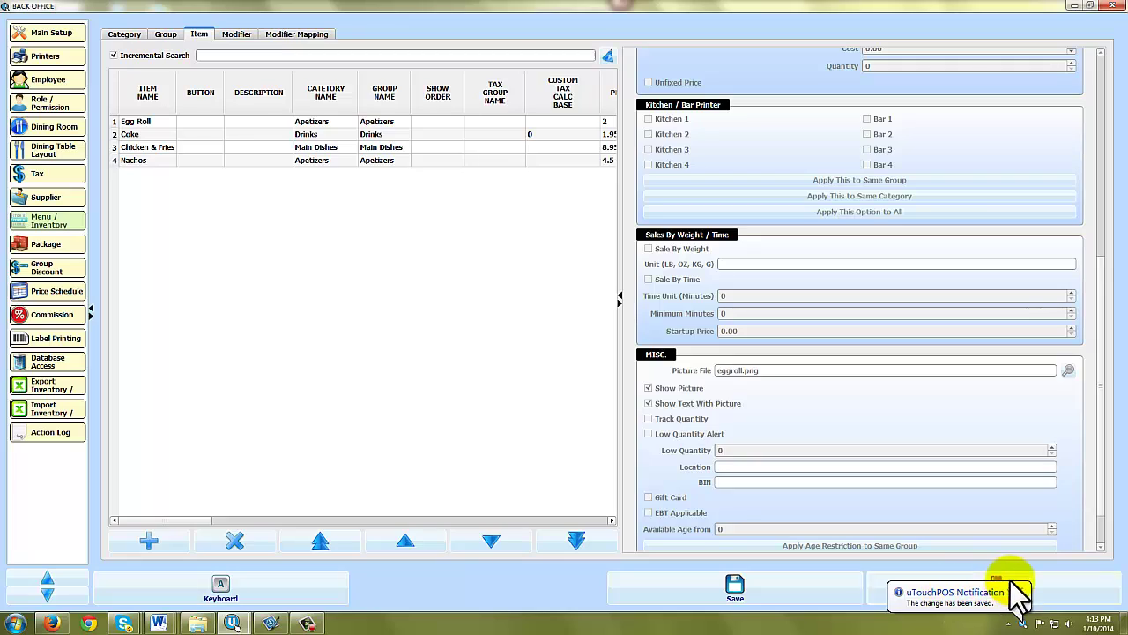
click(1000, 597)
click(526, 374)
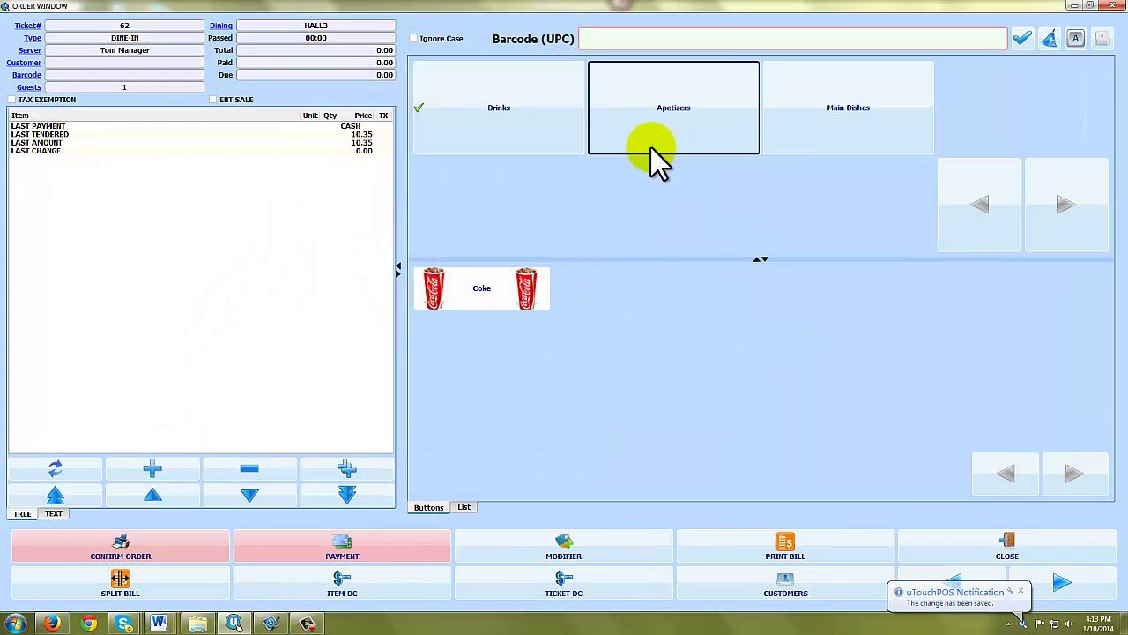
- Add 8 Egg Rolls and 7 Nachos from Apetizers to HALL3's ticket 62
click(658, 110)
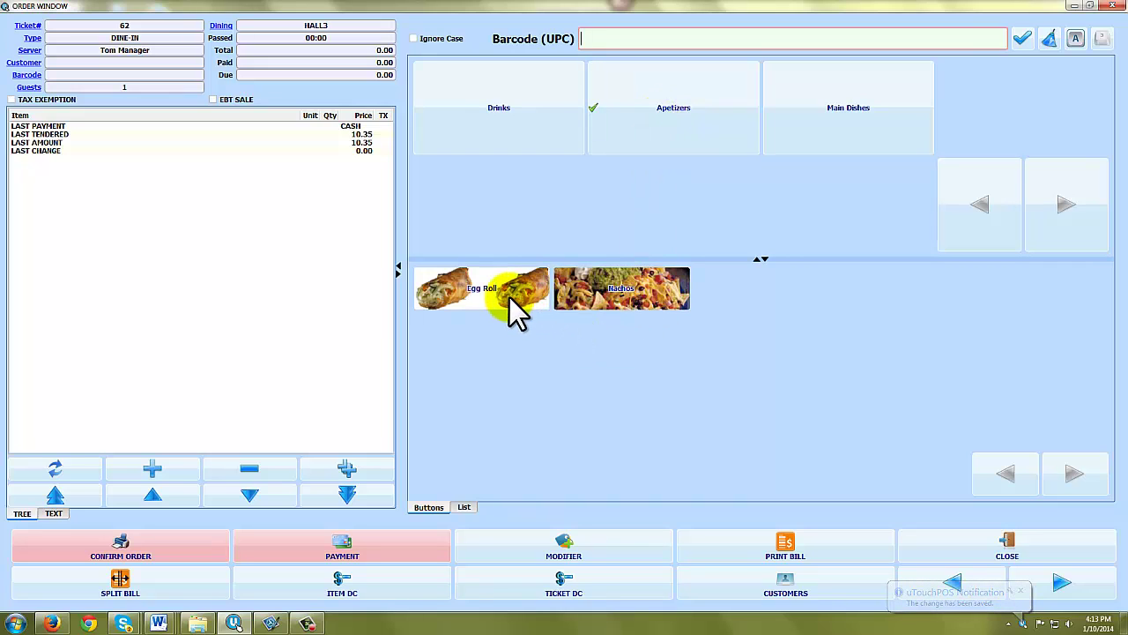
click(509, 297)
click(509, 297)
click(510, 297)
click(509, 297)
click(510, 297)
click(509, 297)
click(510, 297)
click(607, 299)
click(606, 299)
click(607, 300)
click(607, 299)
click(607, 300)
- Add a Coke from Drinks, bringing the ticket total to 49.45
click(515, 124)
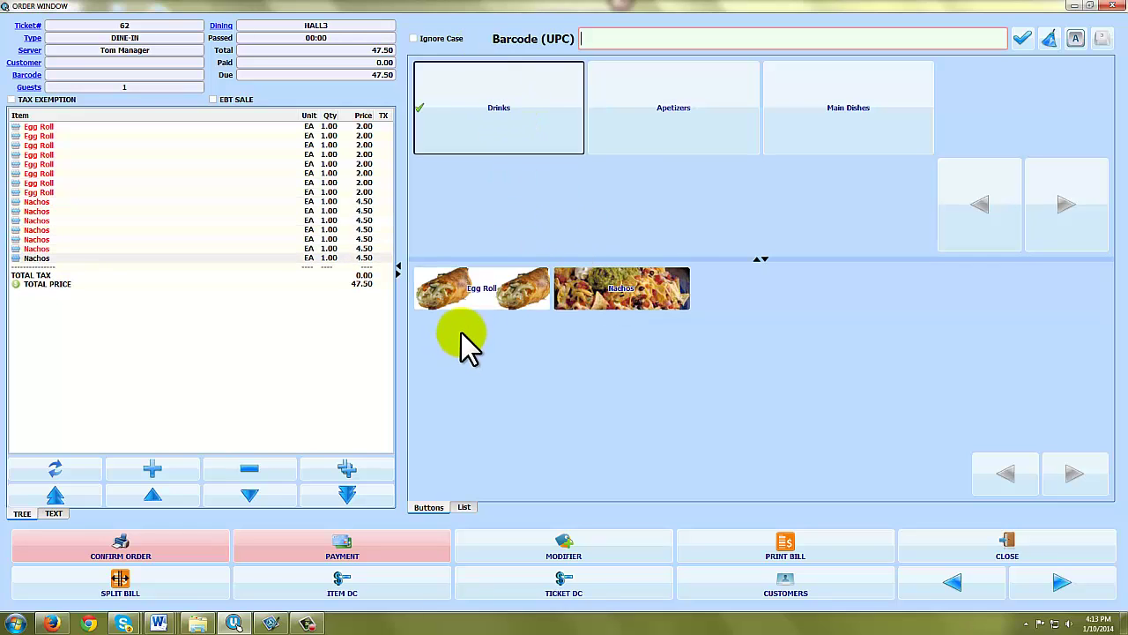
click(504, 300)
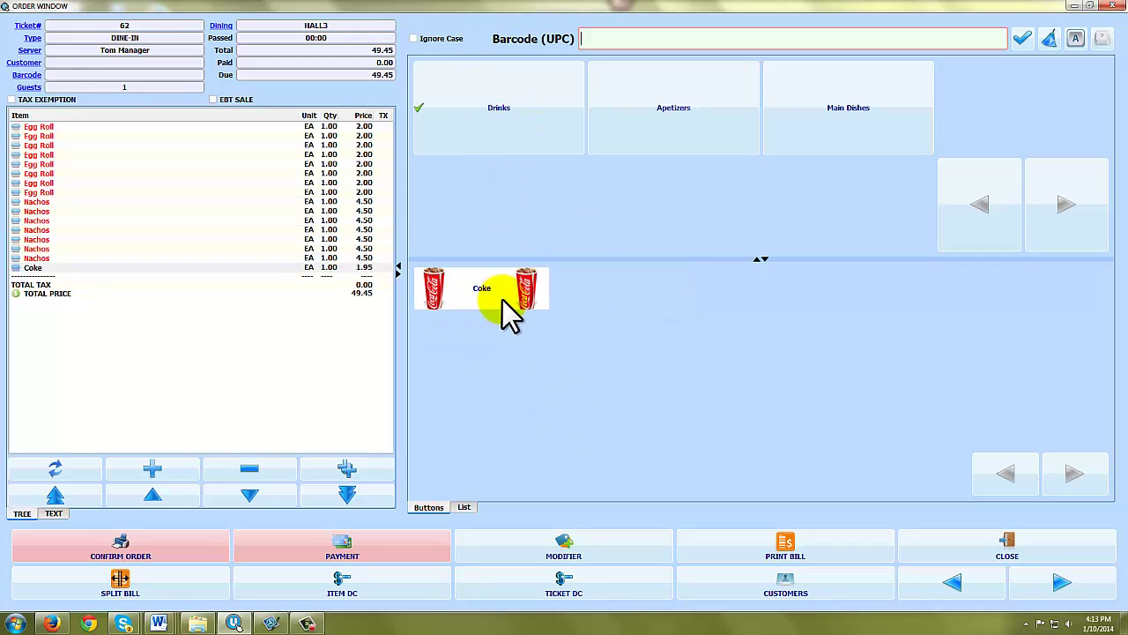
click(505, 300)
click(952, 540)
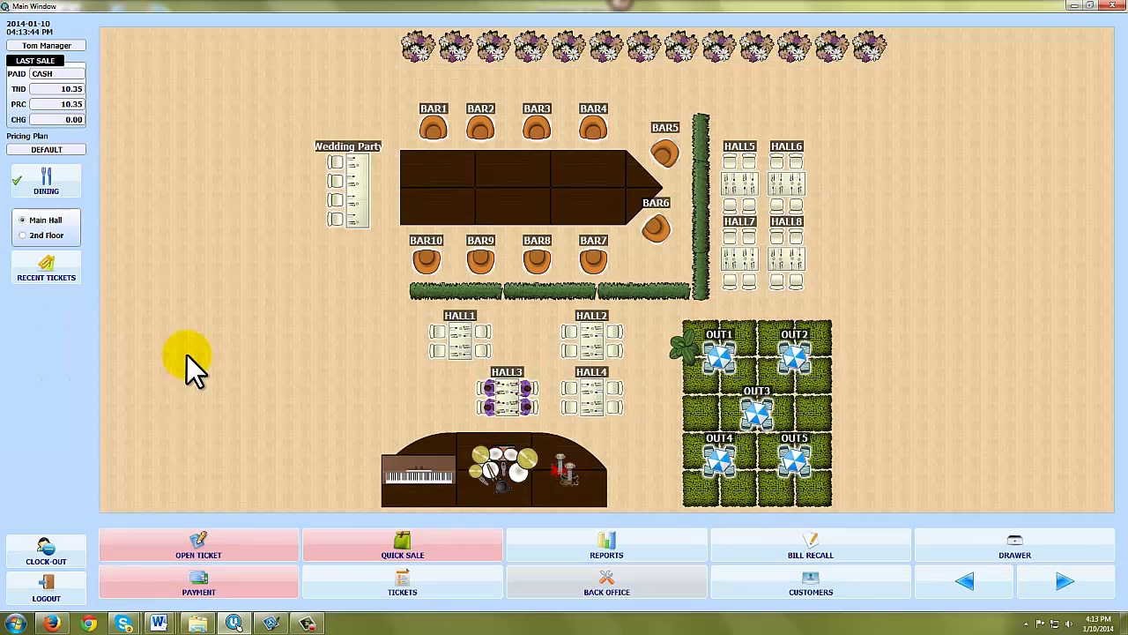